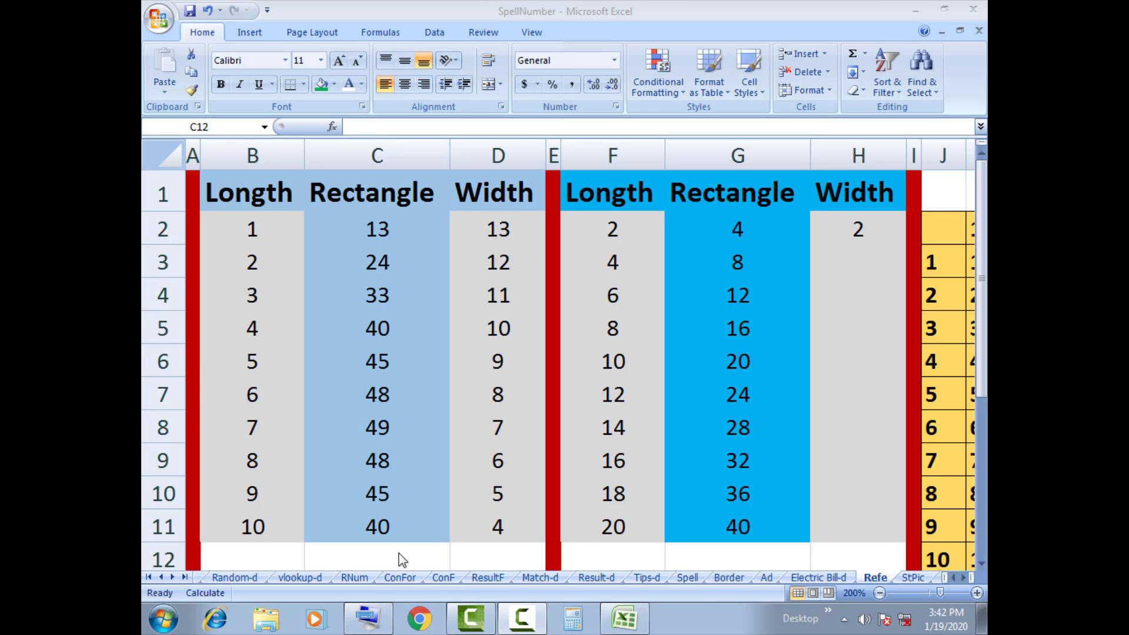
Review the Length (column B) and Width (column D) values of the first table.
click(399, 554)
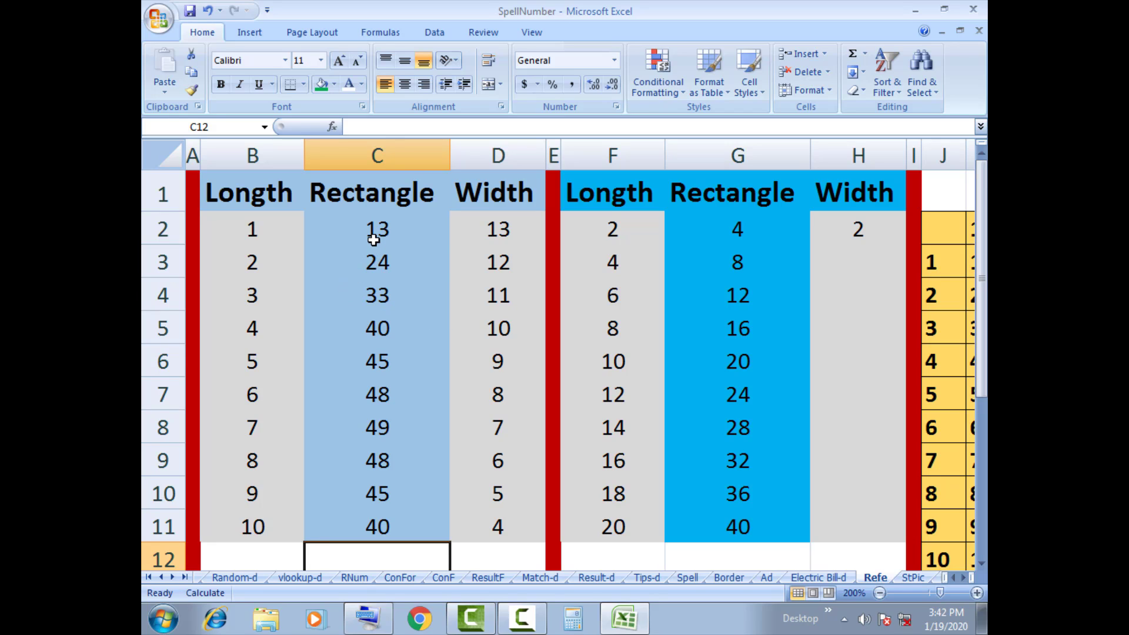
click(251, 203)
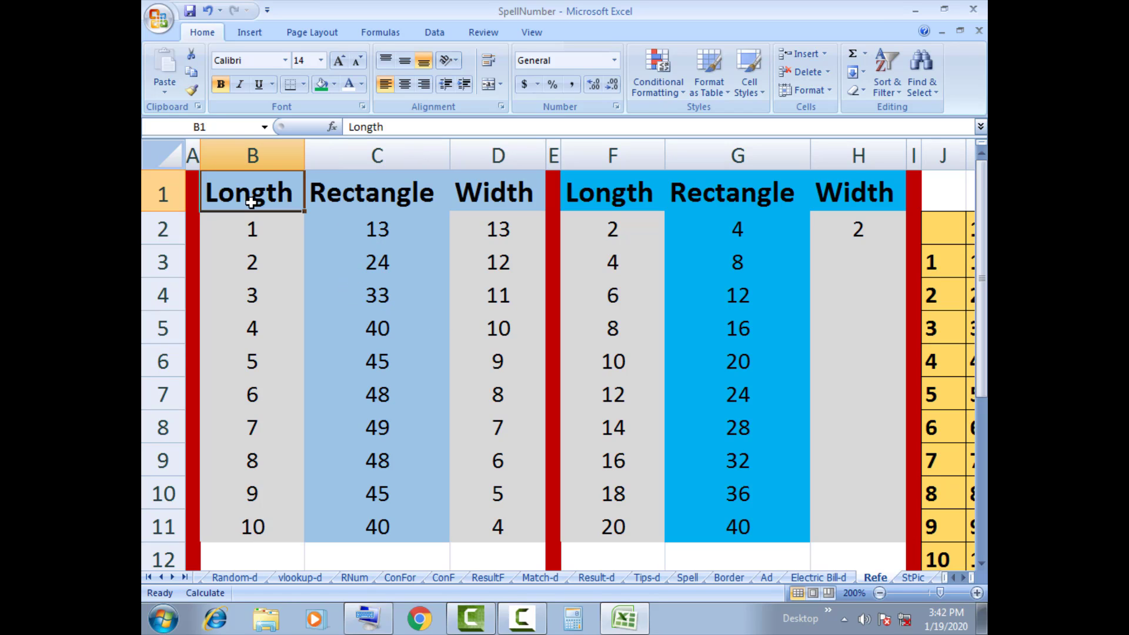
click(483, 197)
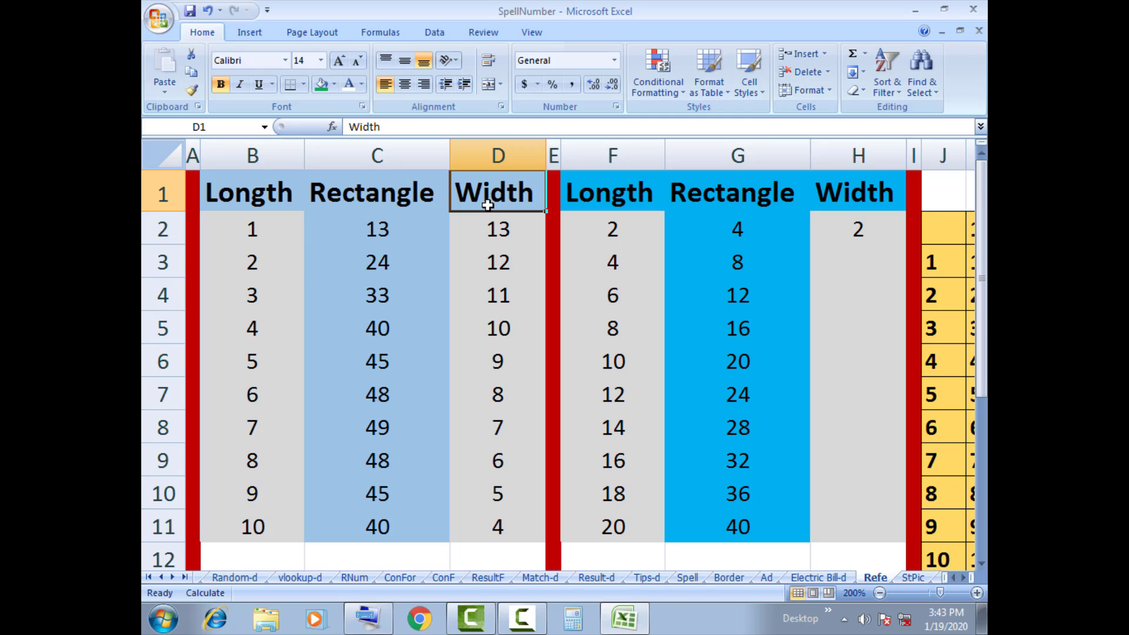
click(250, 233)
click(505, 233)
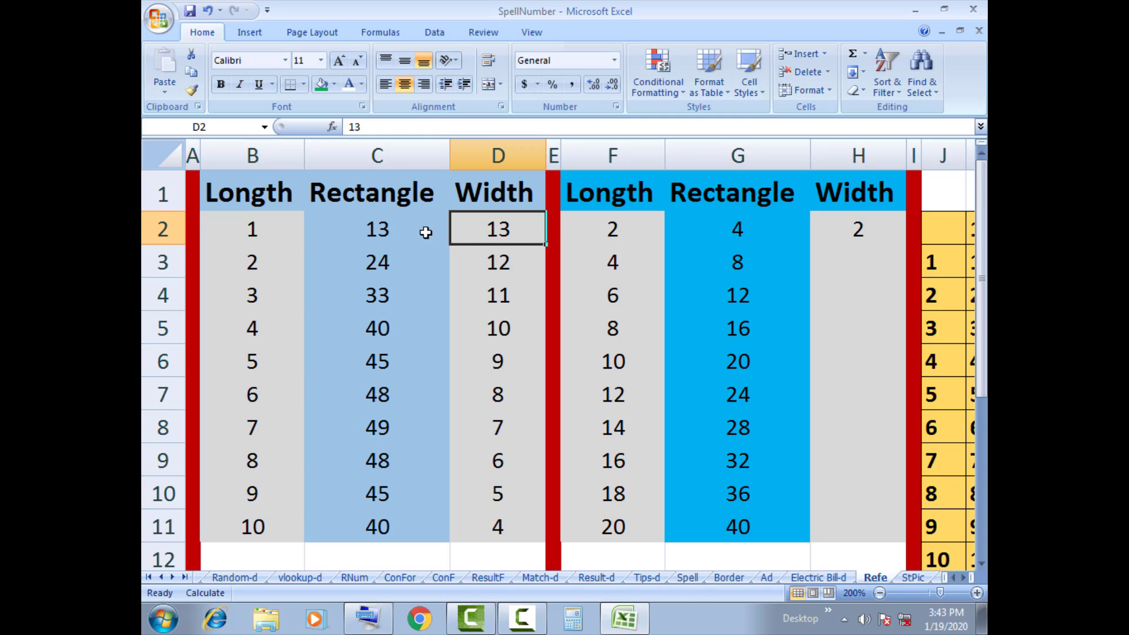
Clear C2:C11, enter =B2*D2 in C2 and fill it down to C11.
mouse_move(374, 228)
mouse_down()
mouse_move(386, 322)
mouse_move(381, 520)
mouse_up()
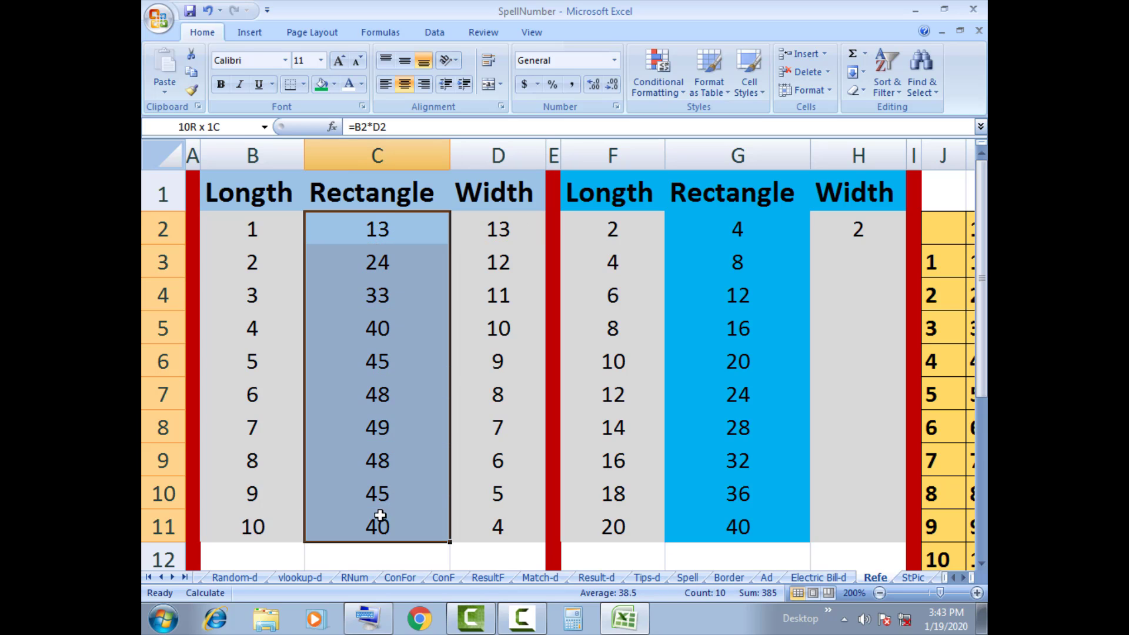
click(377, 231)
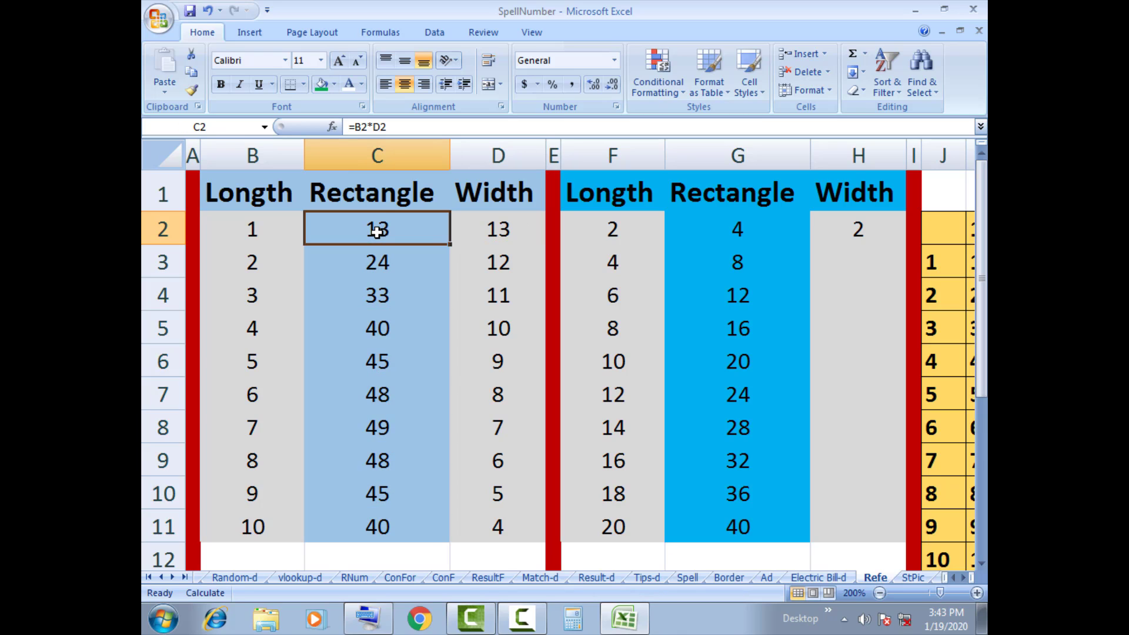
drag(384, 234, 385, 512)
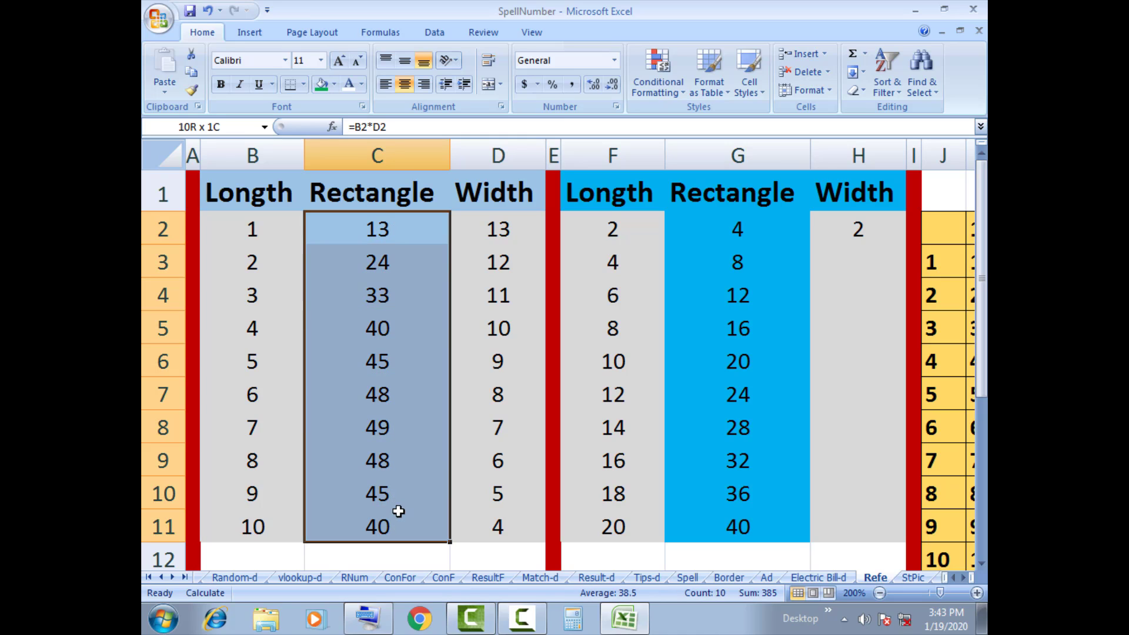
key(Delete)
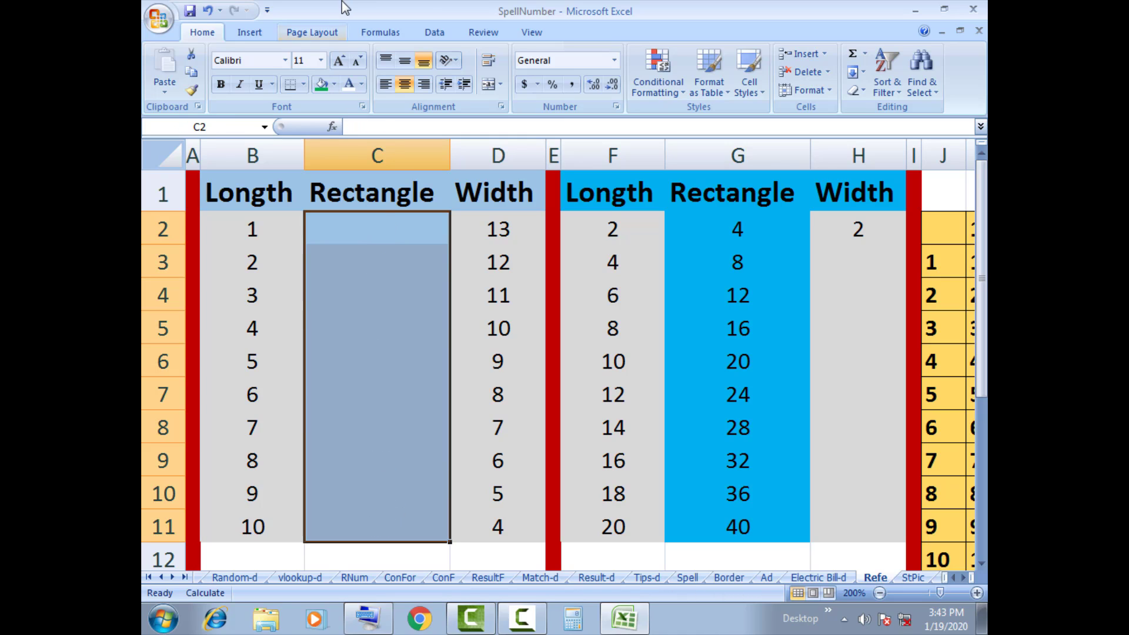
click(378, 224)
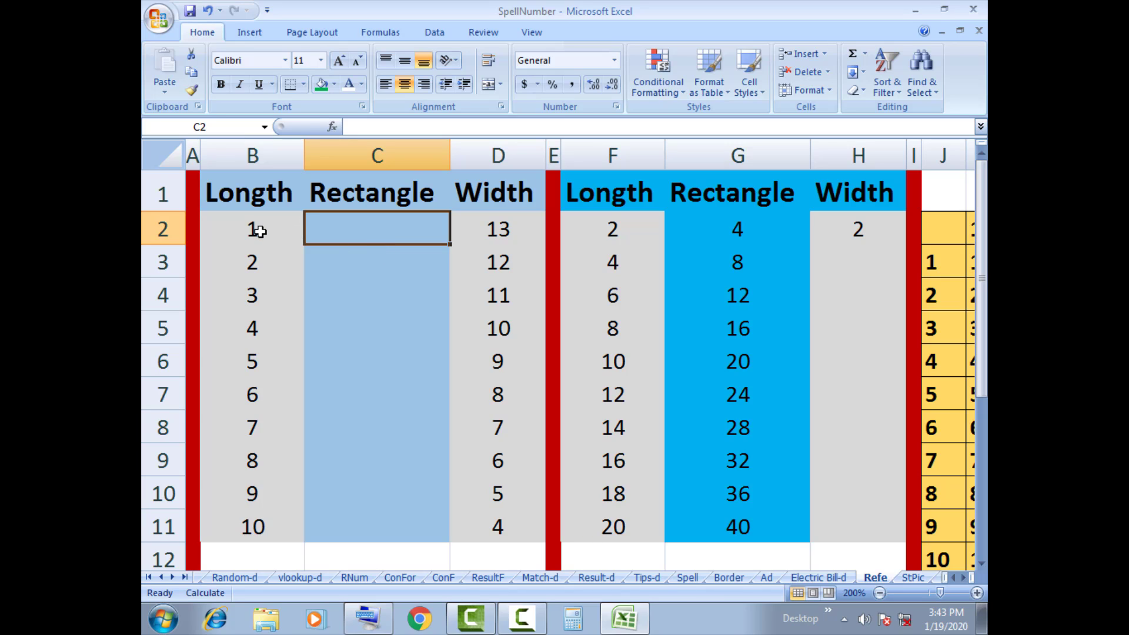
text(=)
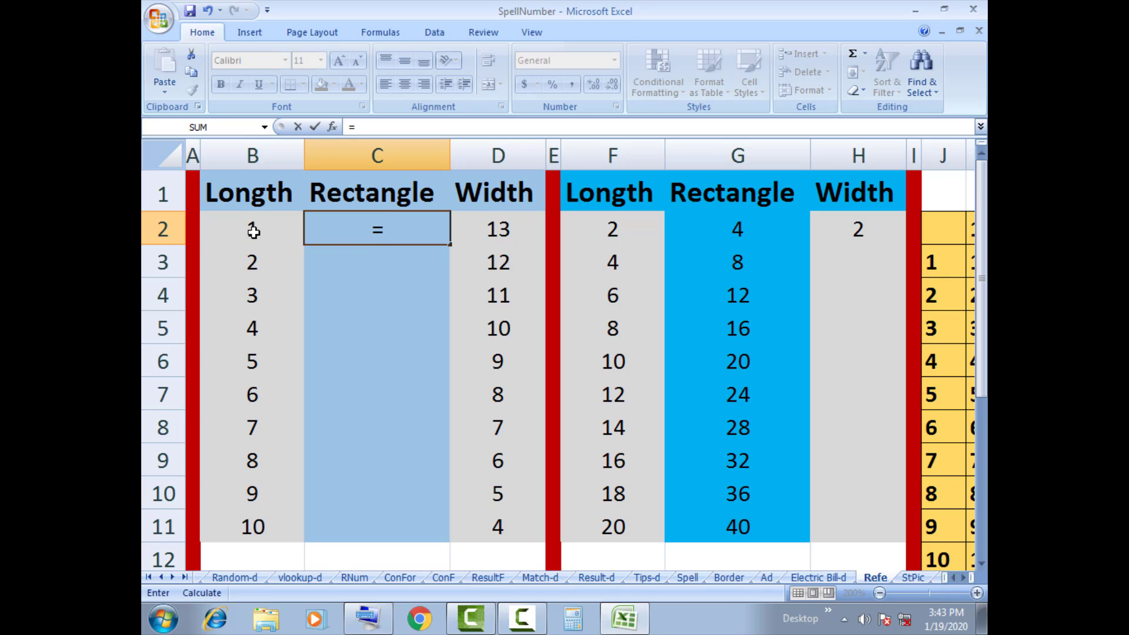
click(251, 231)
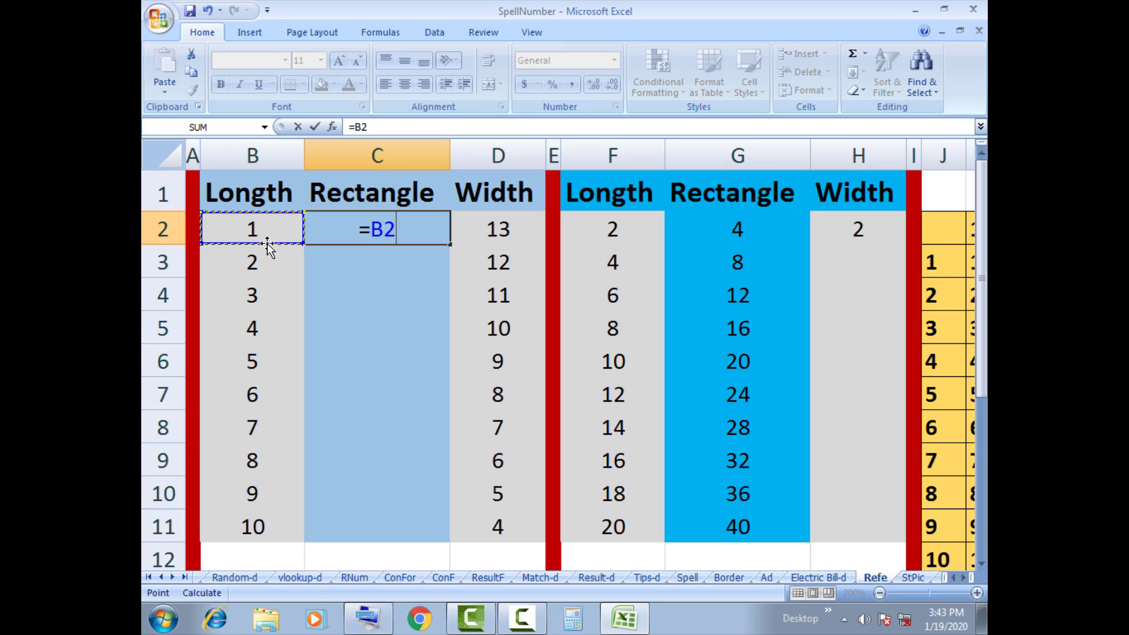
text(*)
click(498, 231)
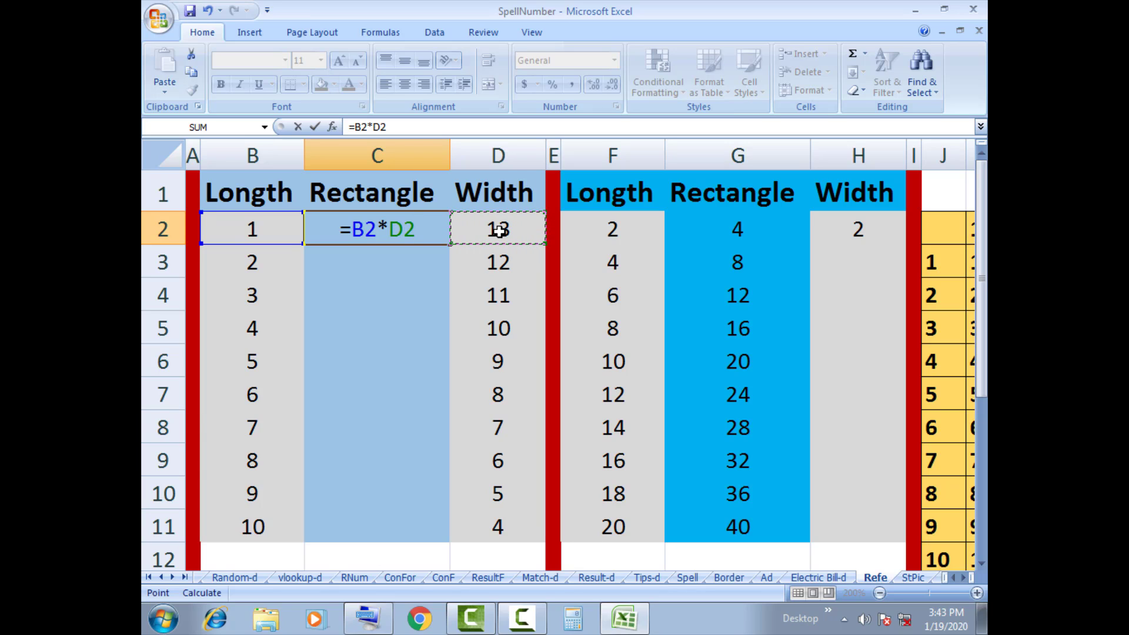
key(Return)
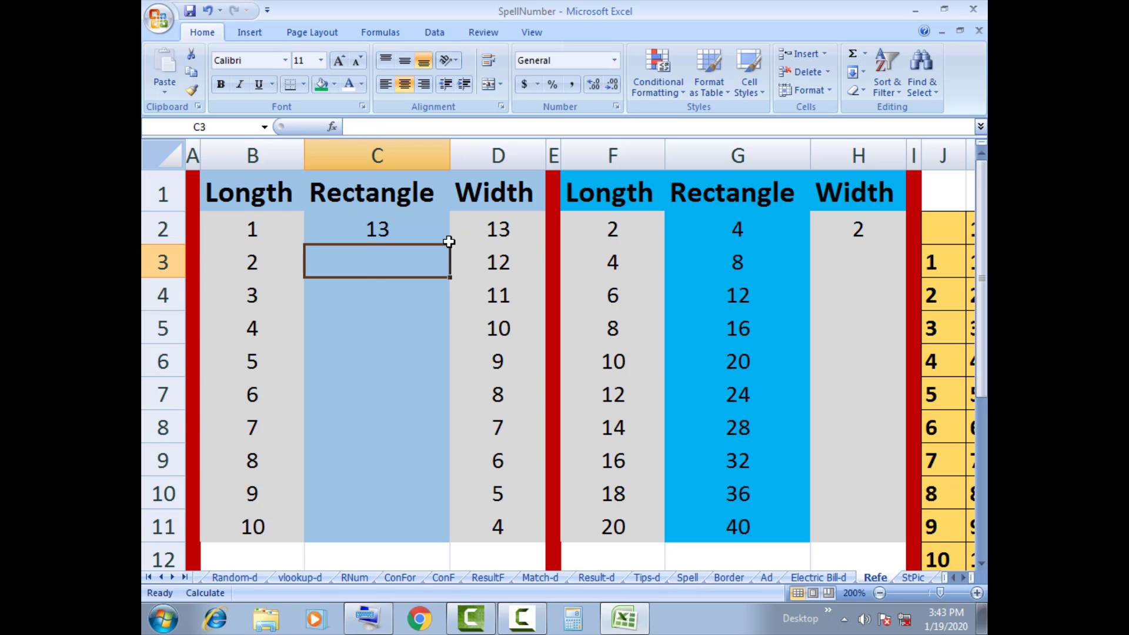
click(390, 231)
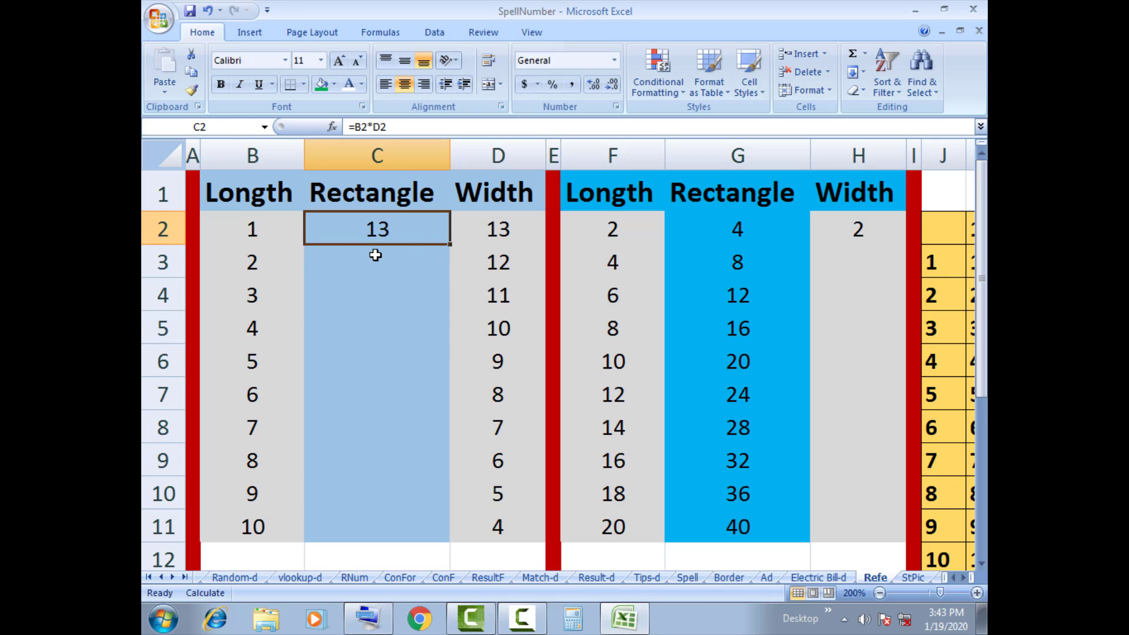
drag(450, 247, 444, 535)
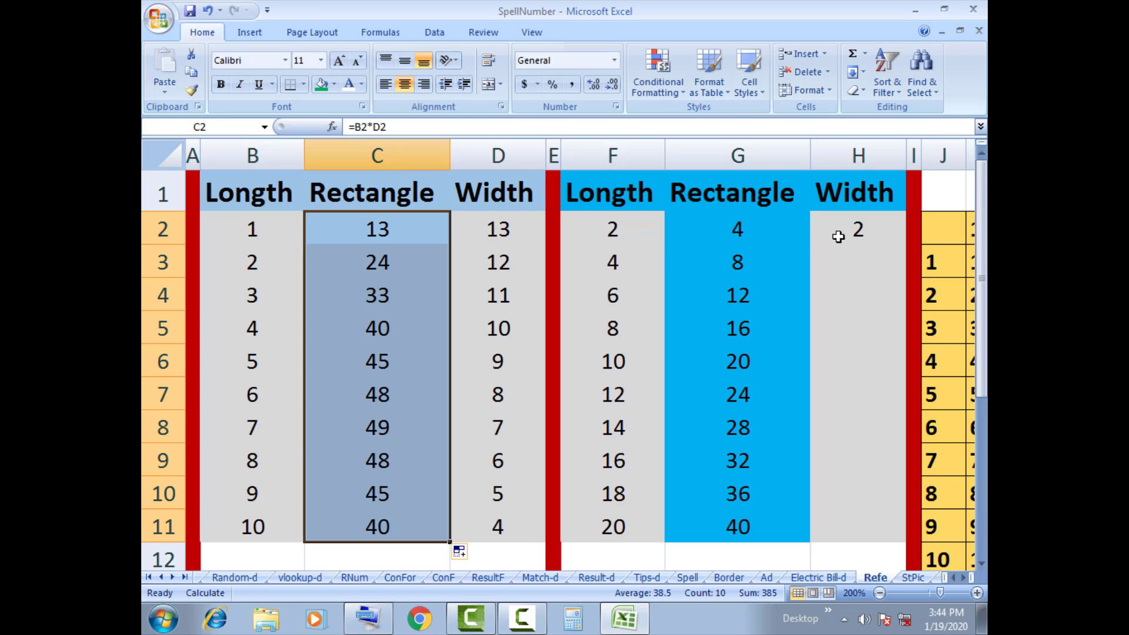
Enter 2 as the Width value in H2.
click(856, 229)
text(2)
key(ctrl+Return)
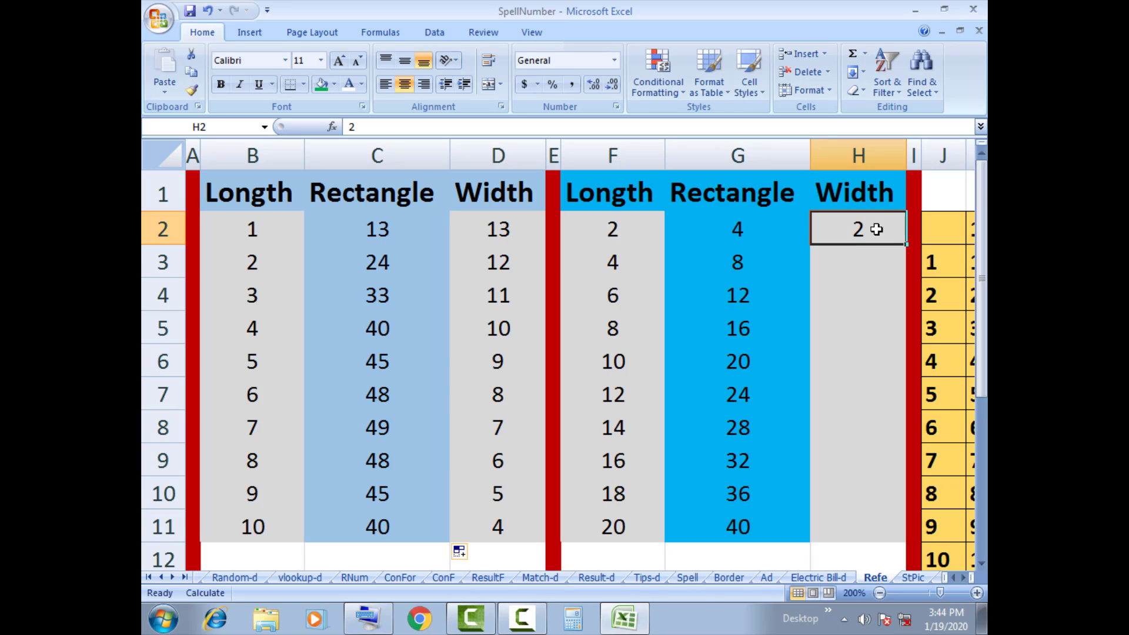
Check G2's =$F2*H$2 formula against F2 and H2, then clear G2:G11.
click(735, 231)
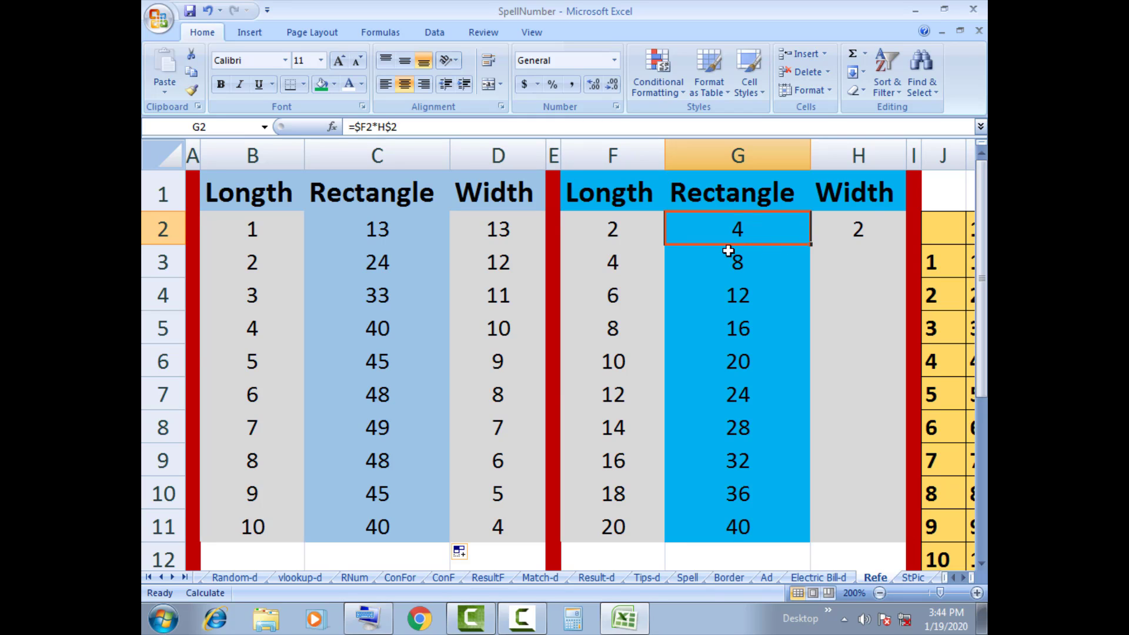
click(612, 228)
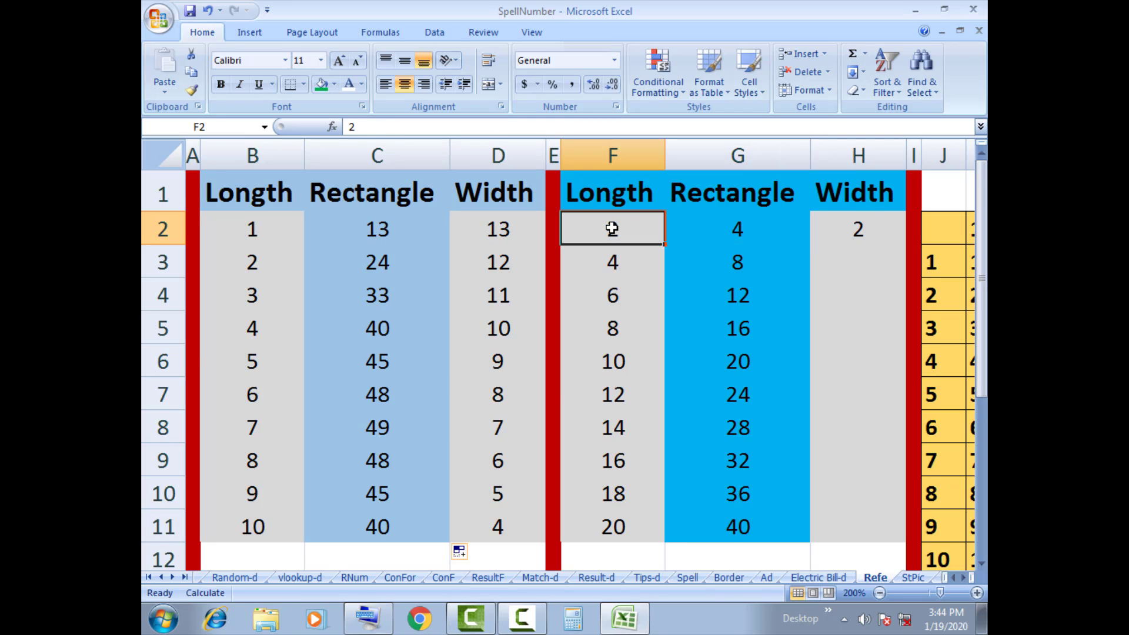
click(861, 228)
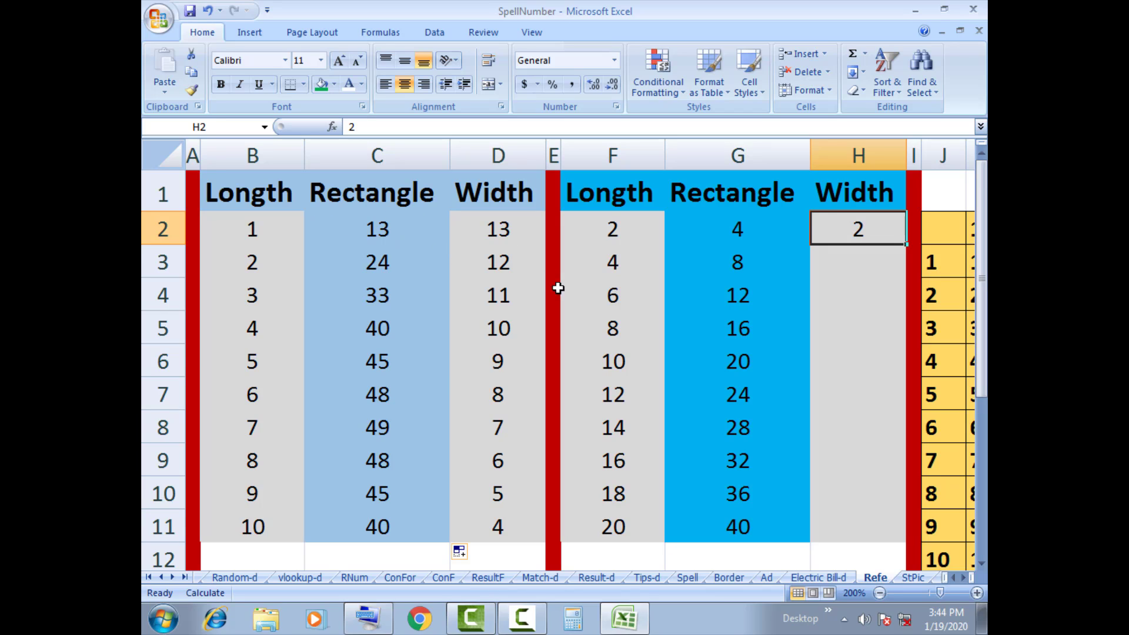
click(737, 228)
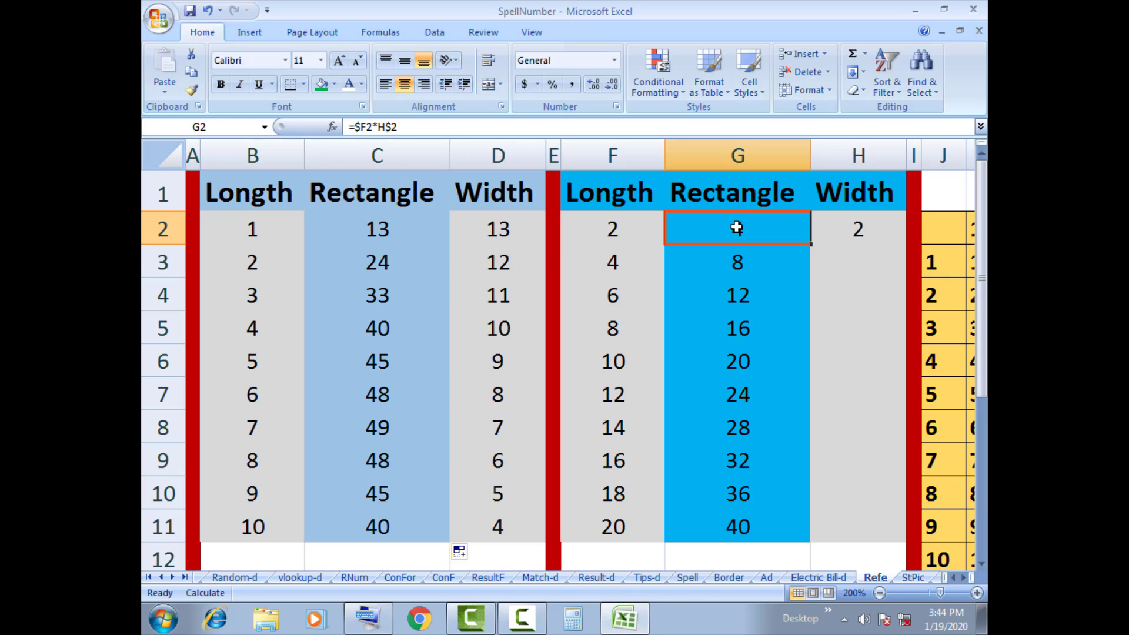
drag(737, 228, 751, 517)
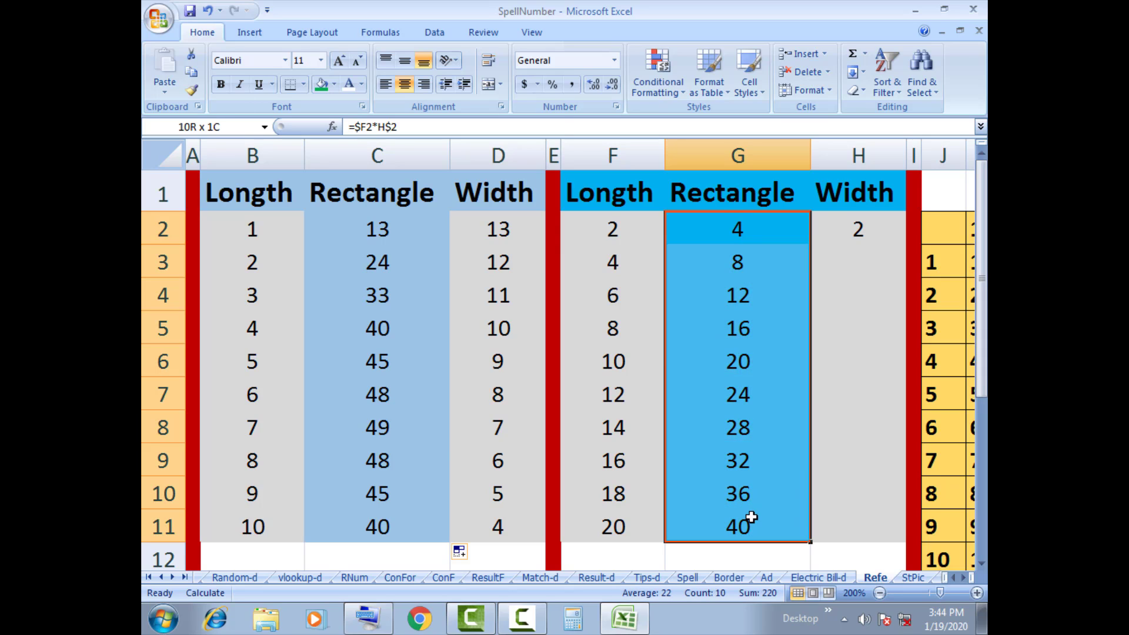
key(Delete)
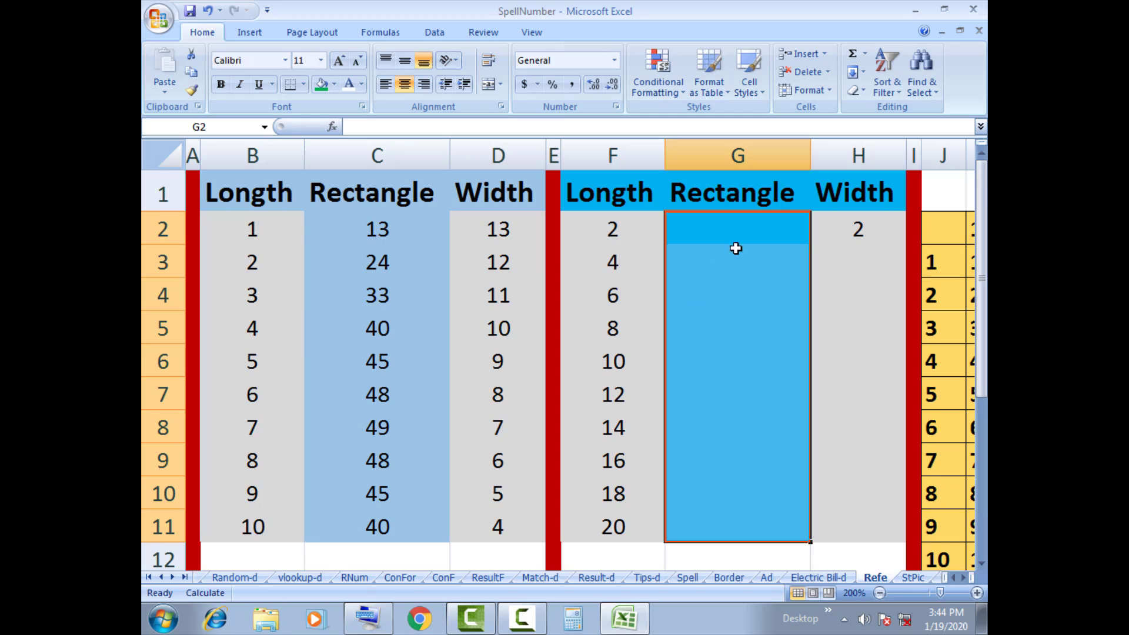
click(730, 228)
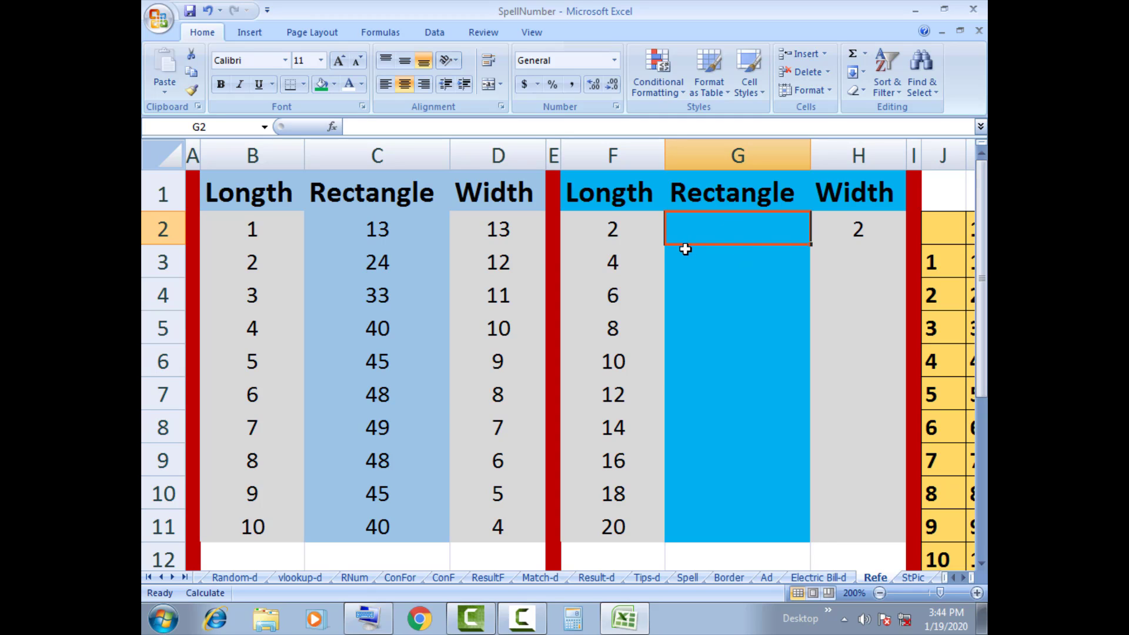
Enter =F2*H$2 in G2, locking the row of the Width reference.
text(=)
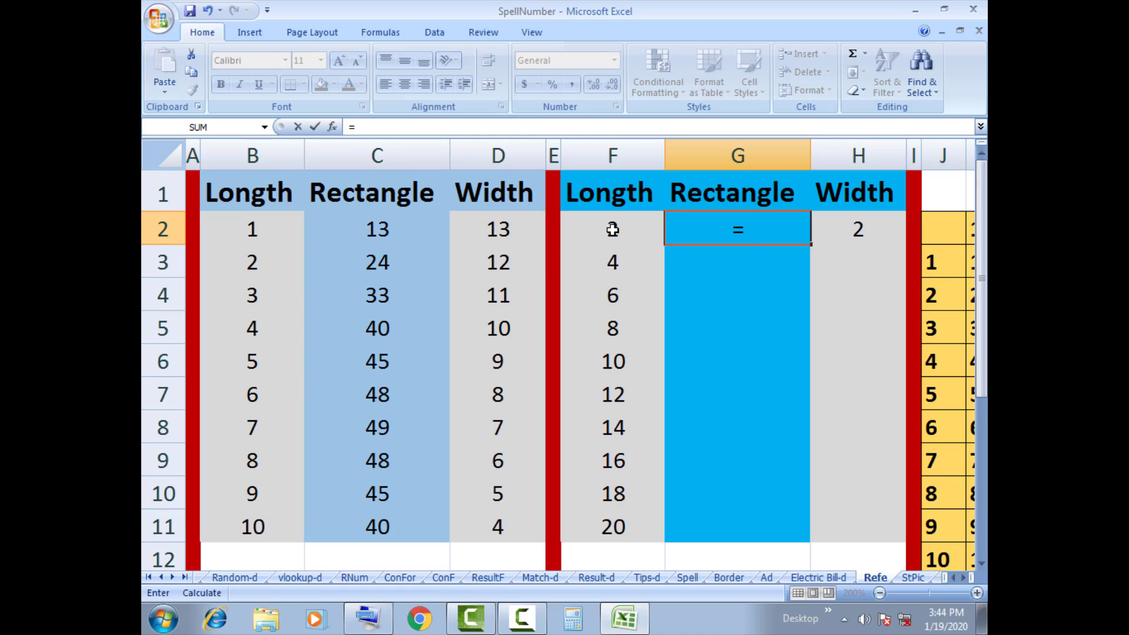
click(612, 230)
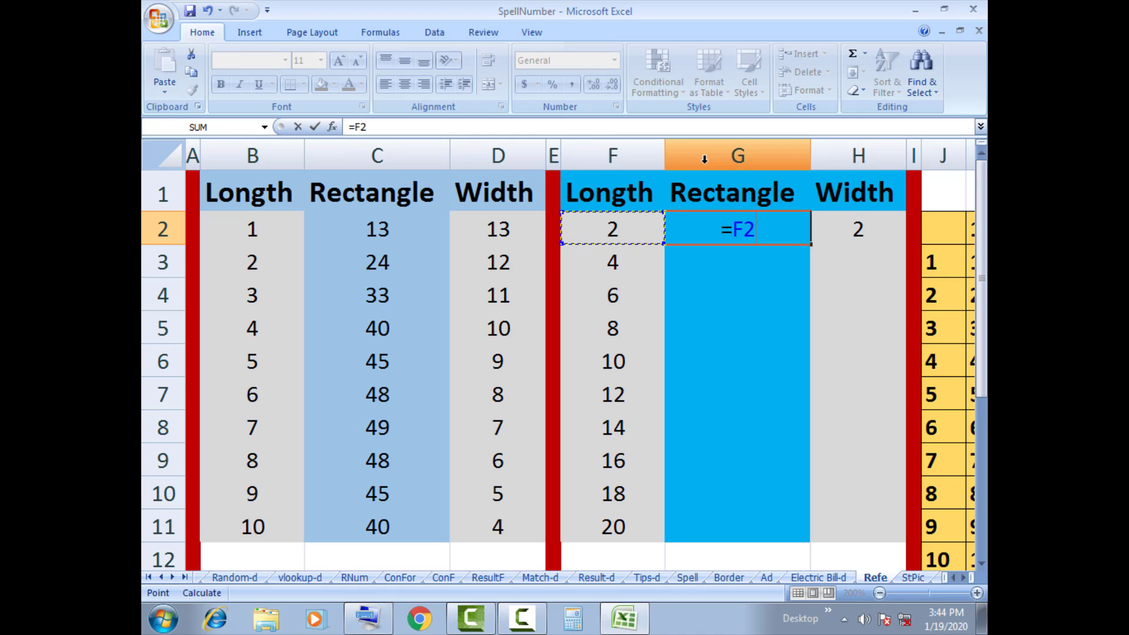
text(*)
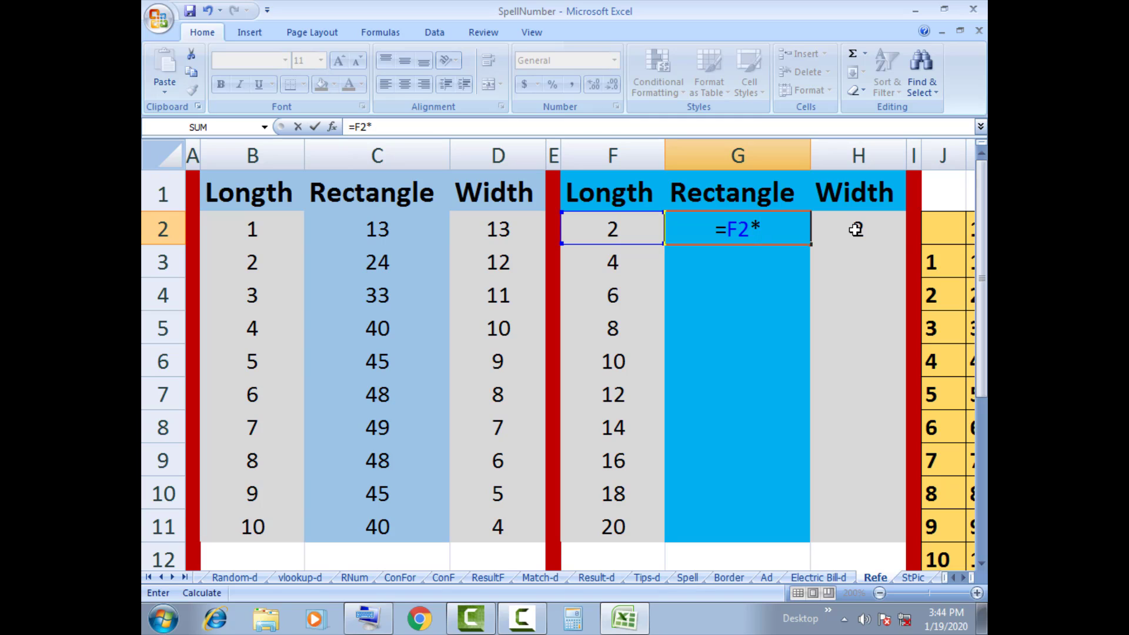
click(855, 229)
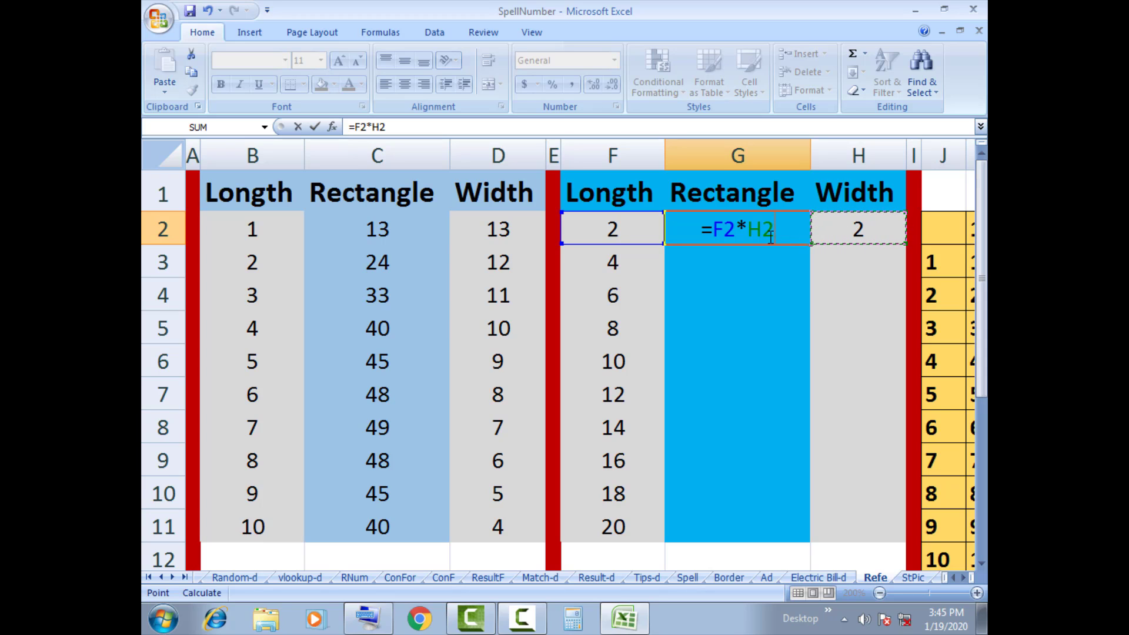
key(F2)
text($)
key(Return)
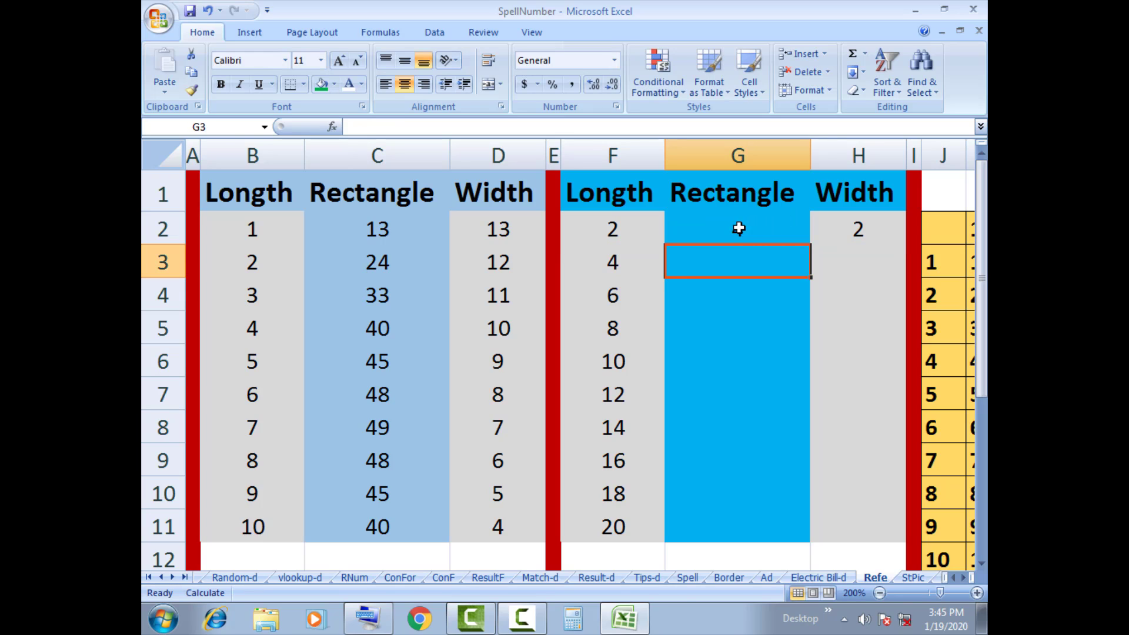
Fill the G2 formula down to G11 and check the Length values in F3–F5.
click(738, 228)
drag(811, 245, 810, 536)
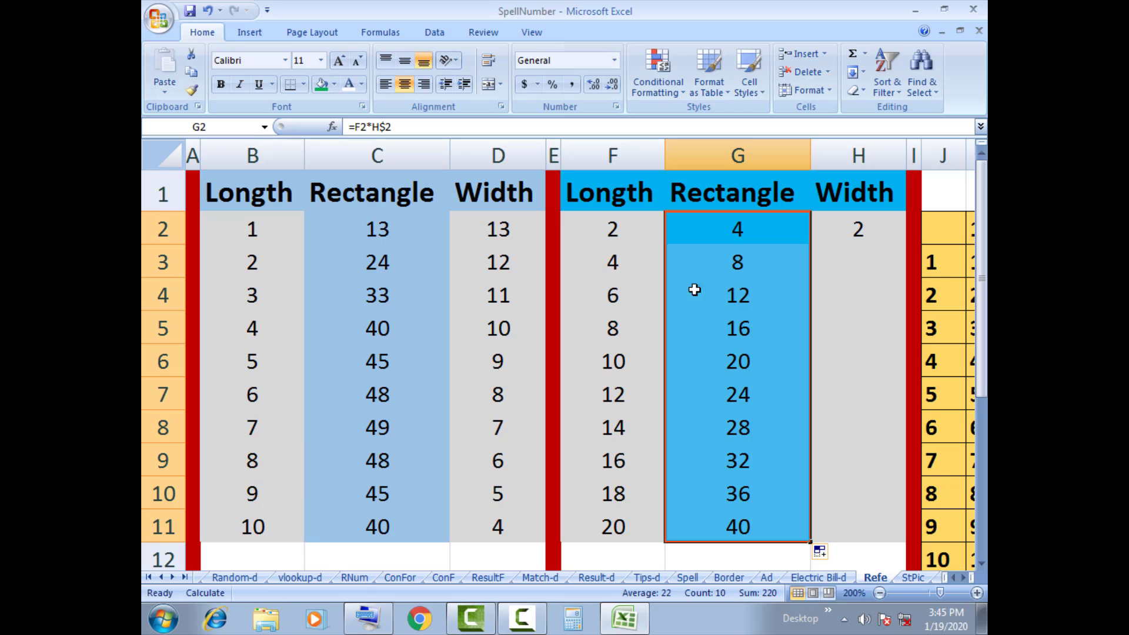
click(614, 264)
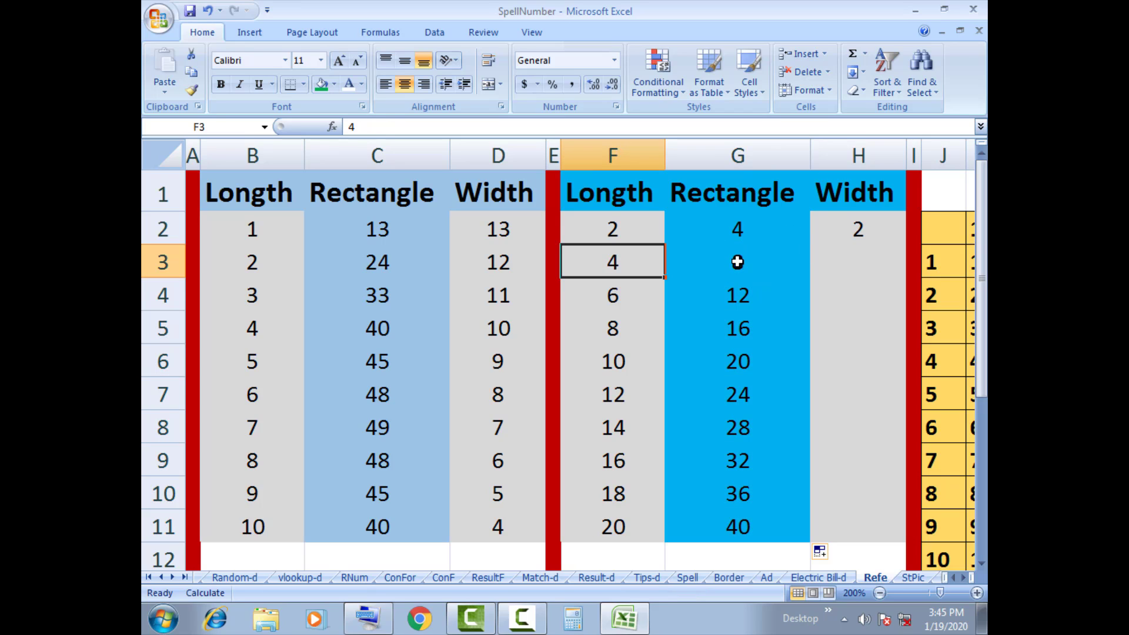
click(620, 295)
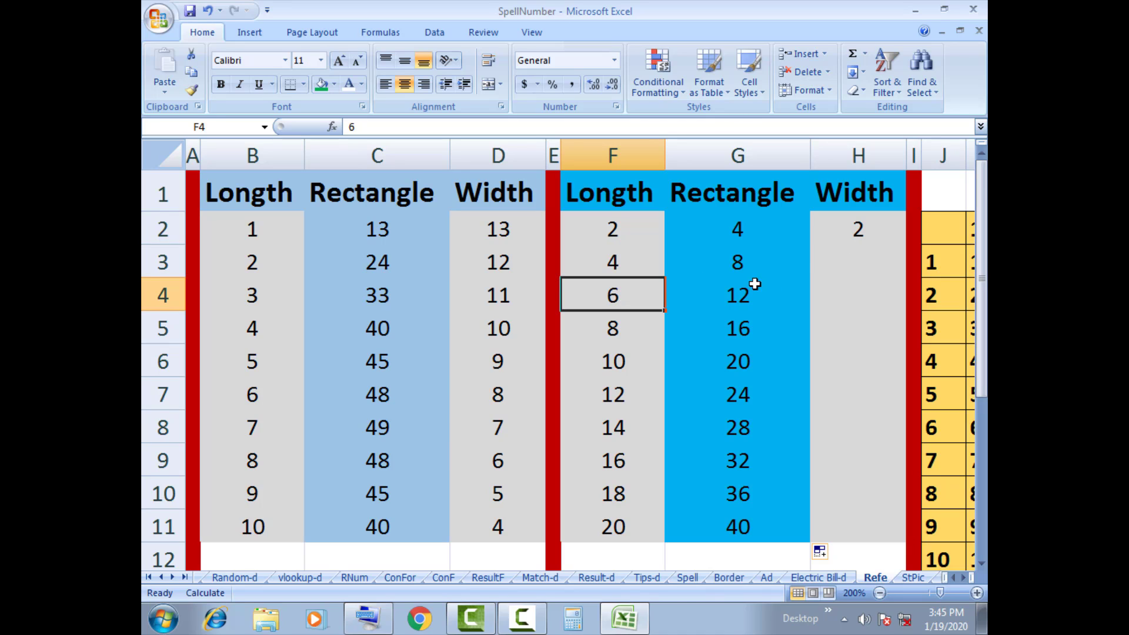
click(614, 333)
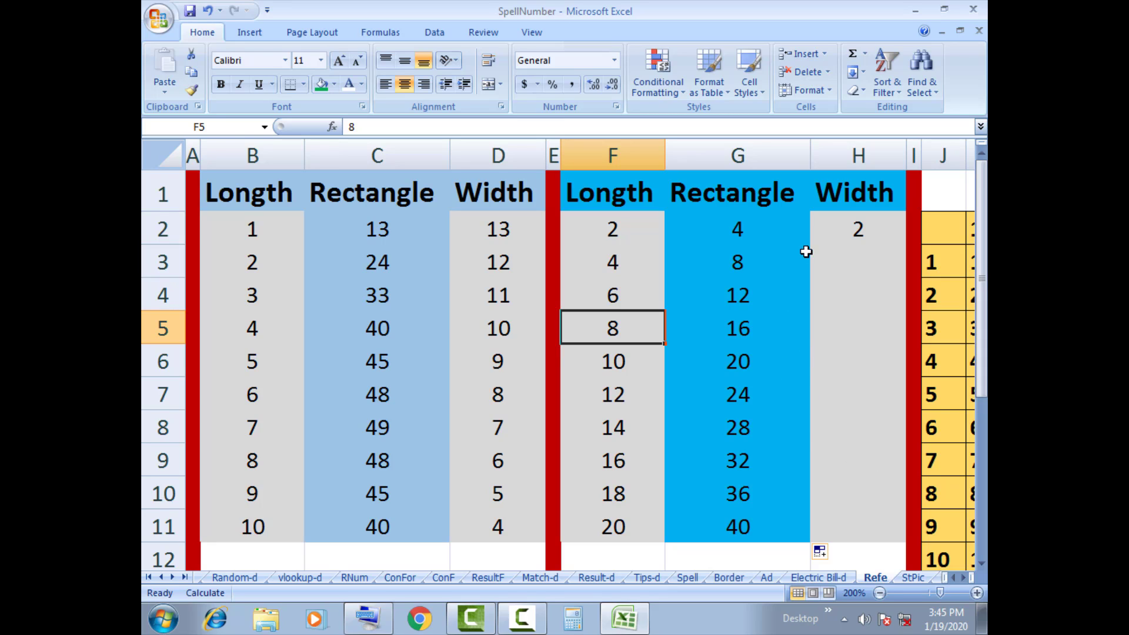
Scroll to the multiplication table and clear all its products in K3:T12.
click(963, 580)
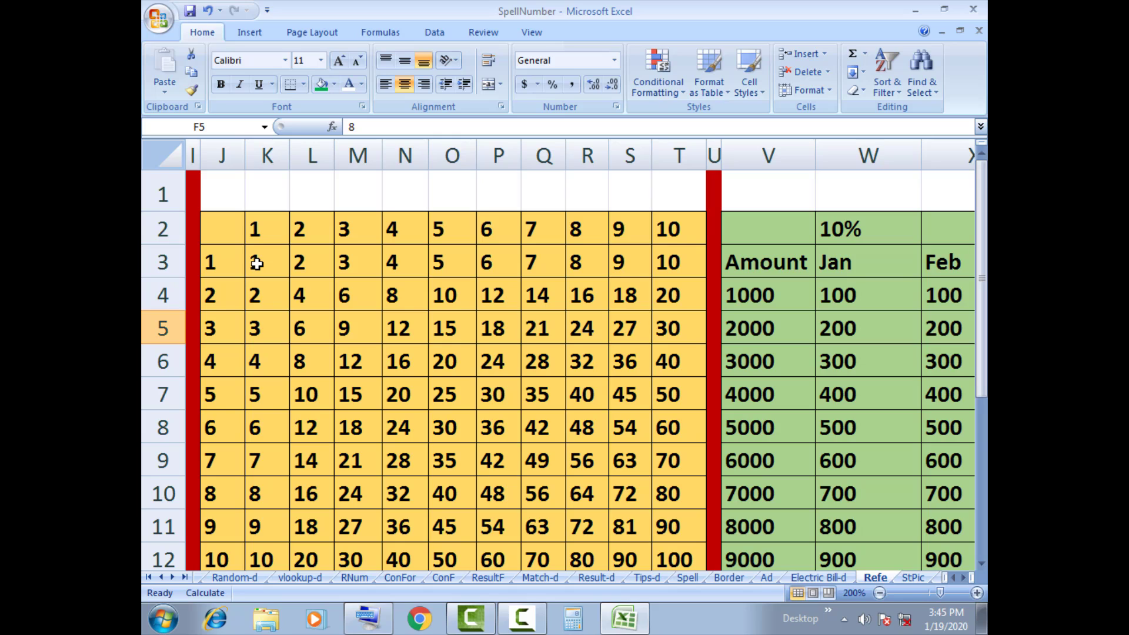
mouse_move(257, 263)
mouse_down()
mouse_move(632, 446)
mouse_move(674, 553)
mouse_up()
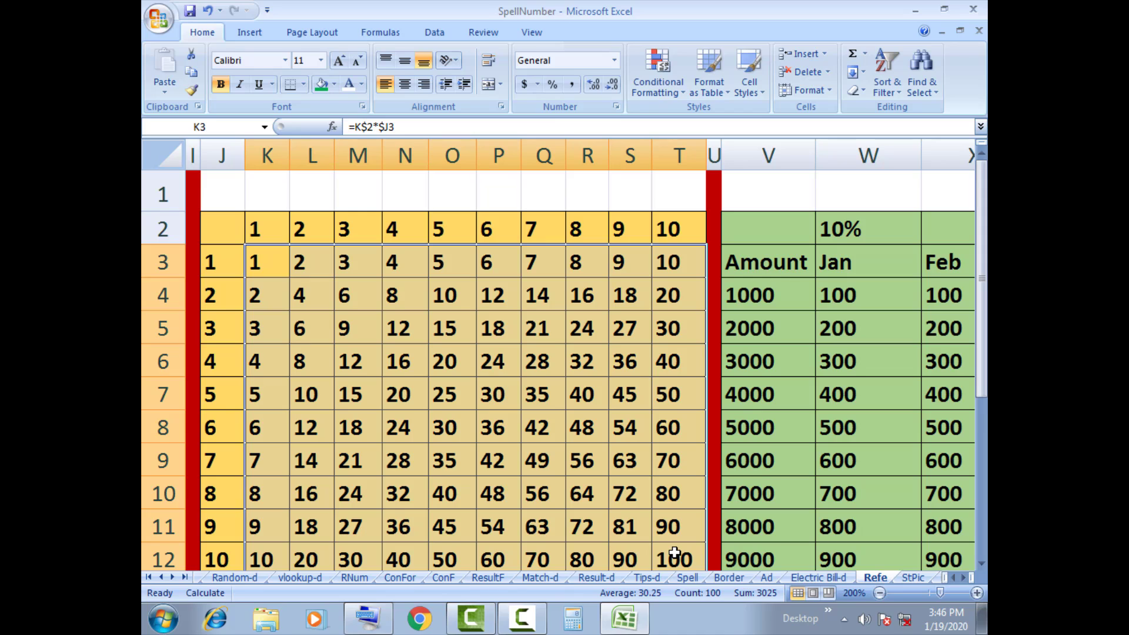
key(Delete)
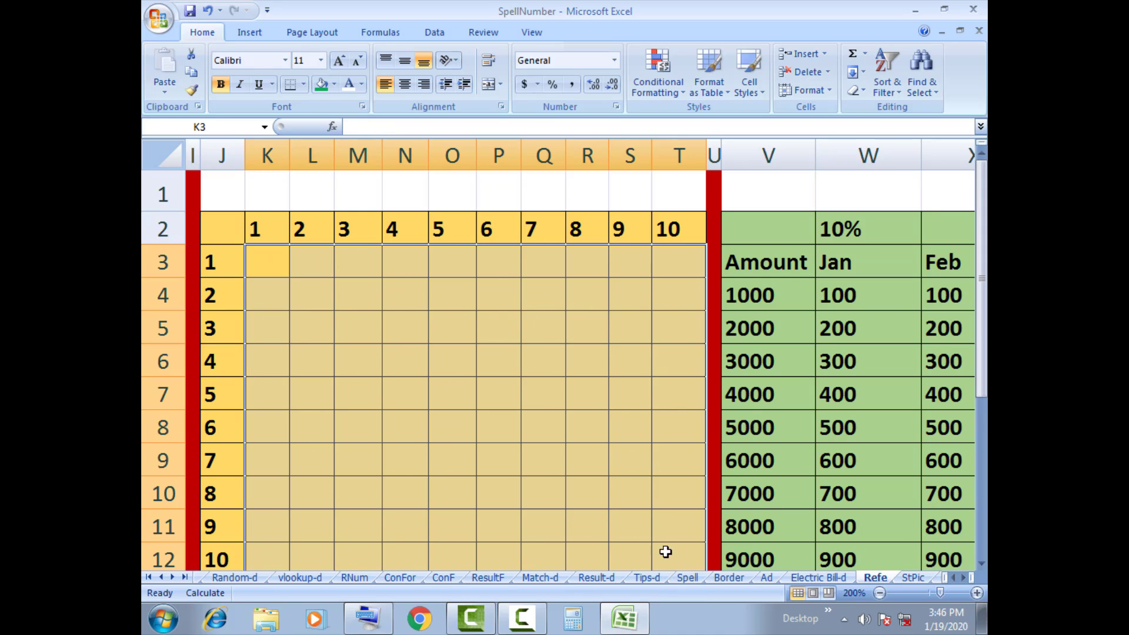
click(296, 337)
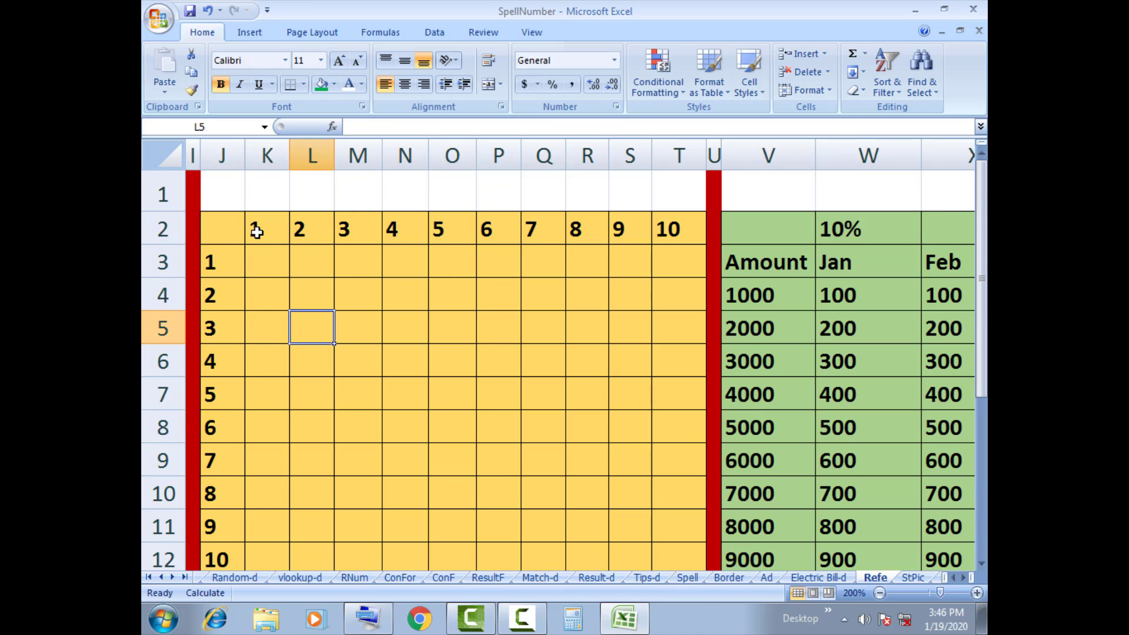
Identify the column headers K2–M2 and row header J3 that feed each product.
click(212, 259)
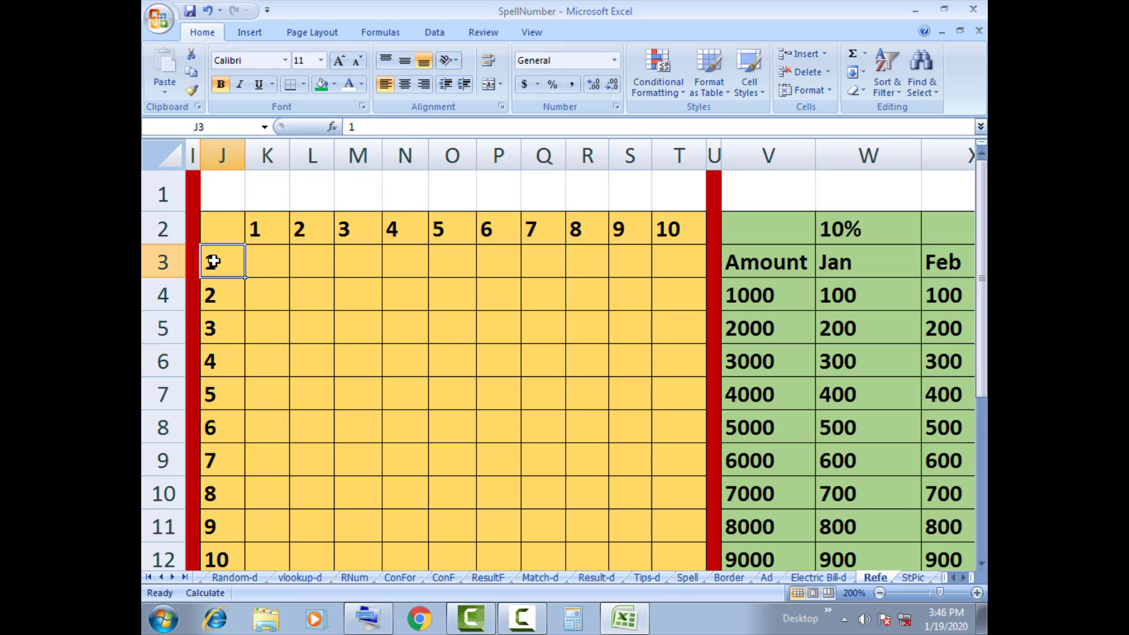
click(258, 228)
click(265, 265)
click(214, 259)
click(299, 226)
click(300, 260)
click(206, 266)
click(347, 229)
click(361, 267)
Enter =$J3*K$2 in K3, giving 1 as the first product.
click(261, 262)
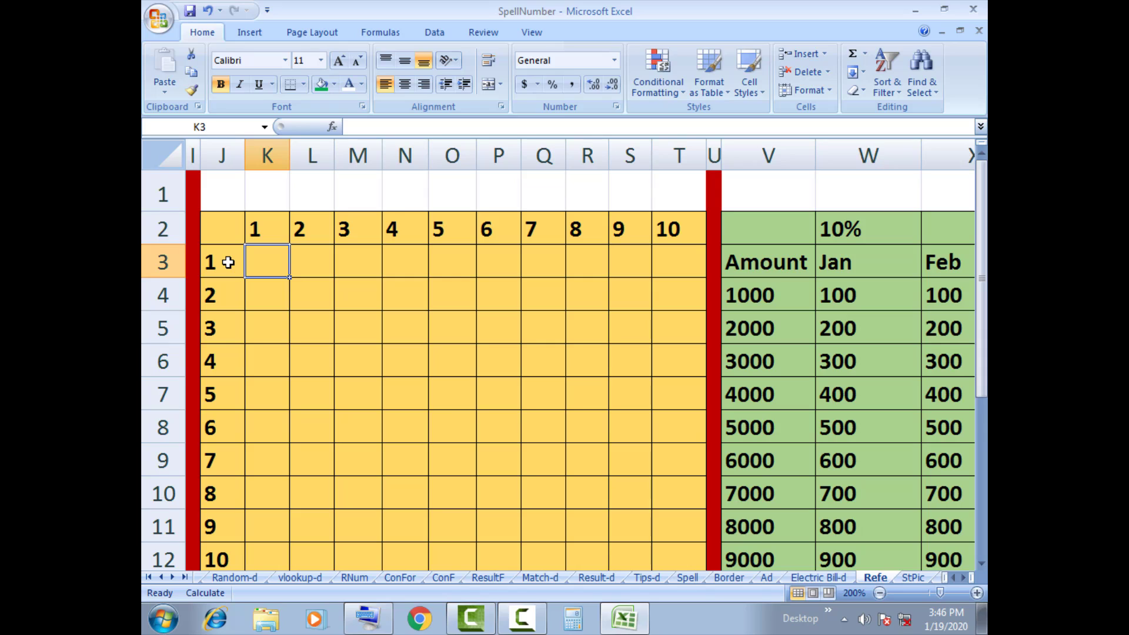
text(=)
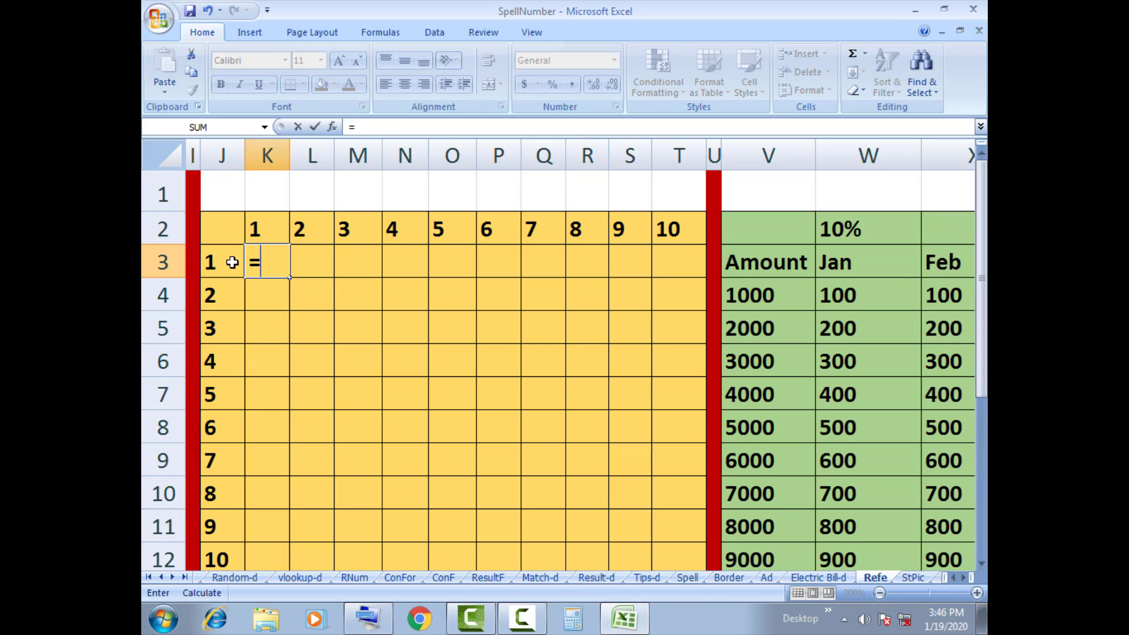
click(223, 262)
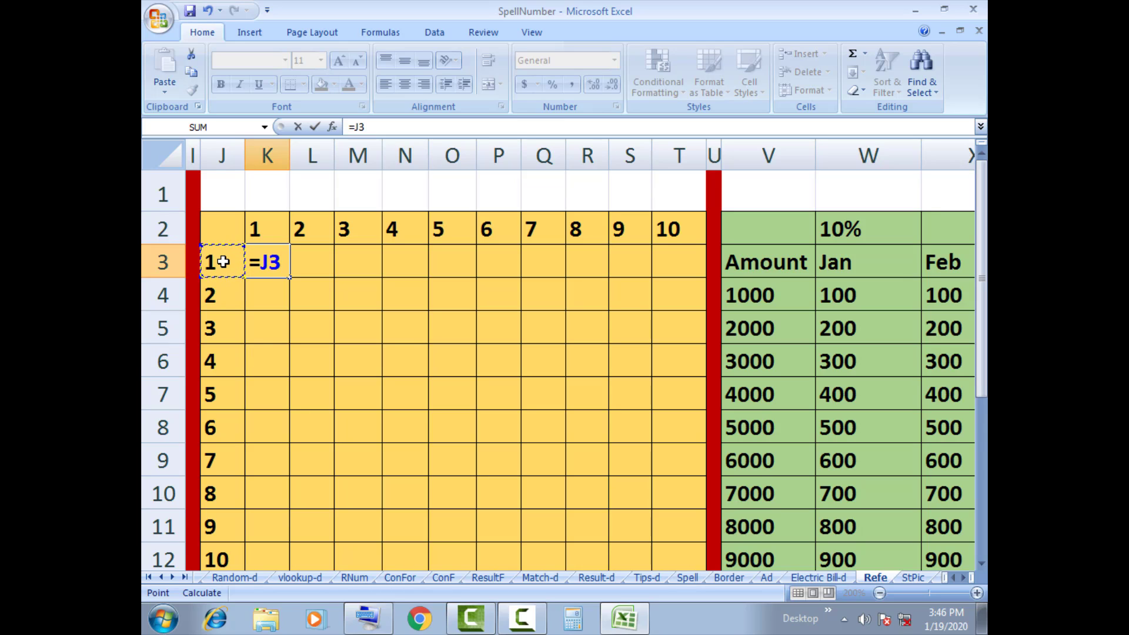
text(*)
click(267, 227)
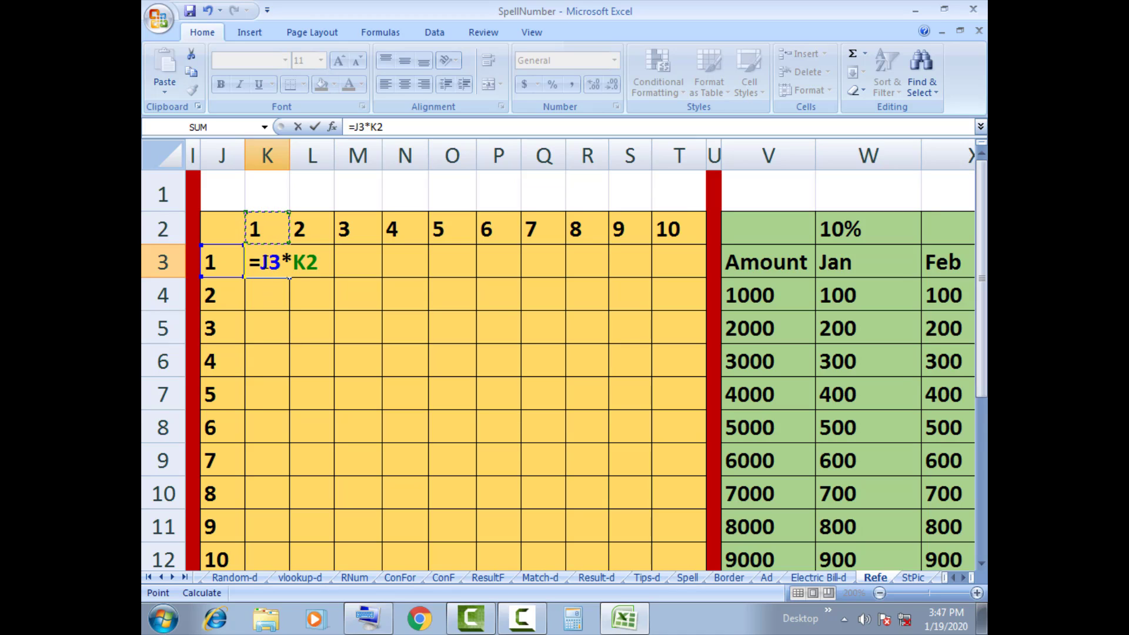
click(262, 262)
text($)
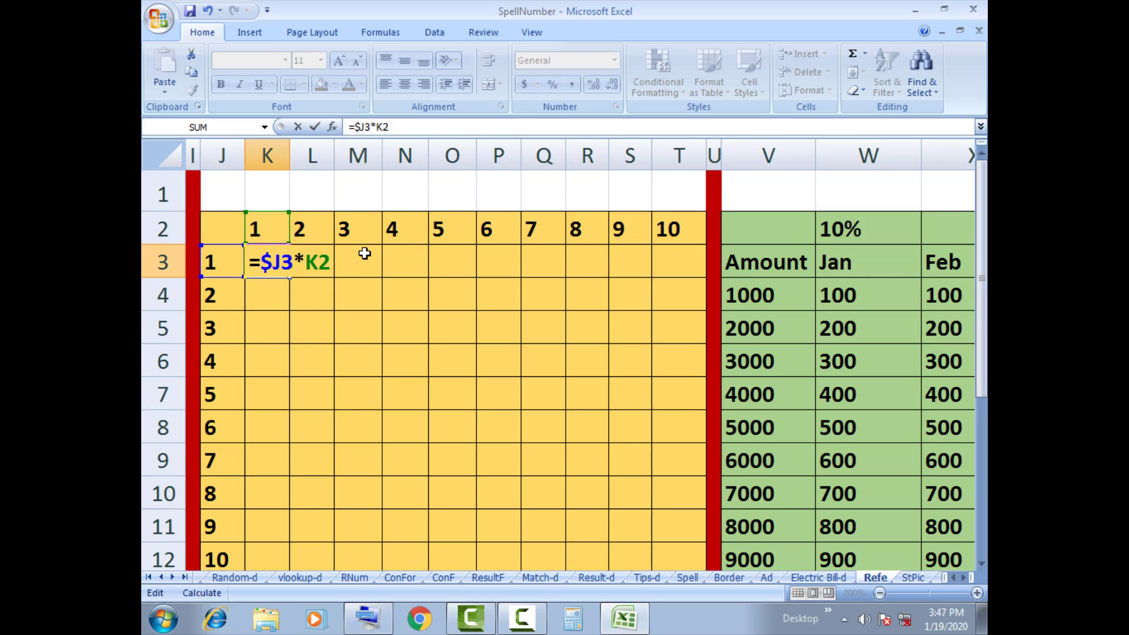
text($)
key(Return)
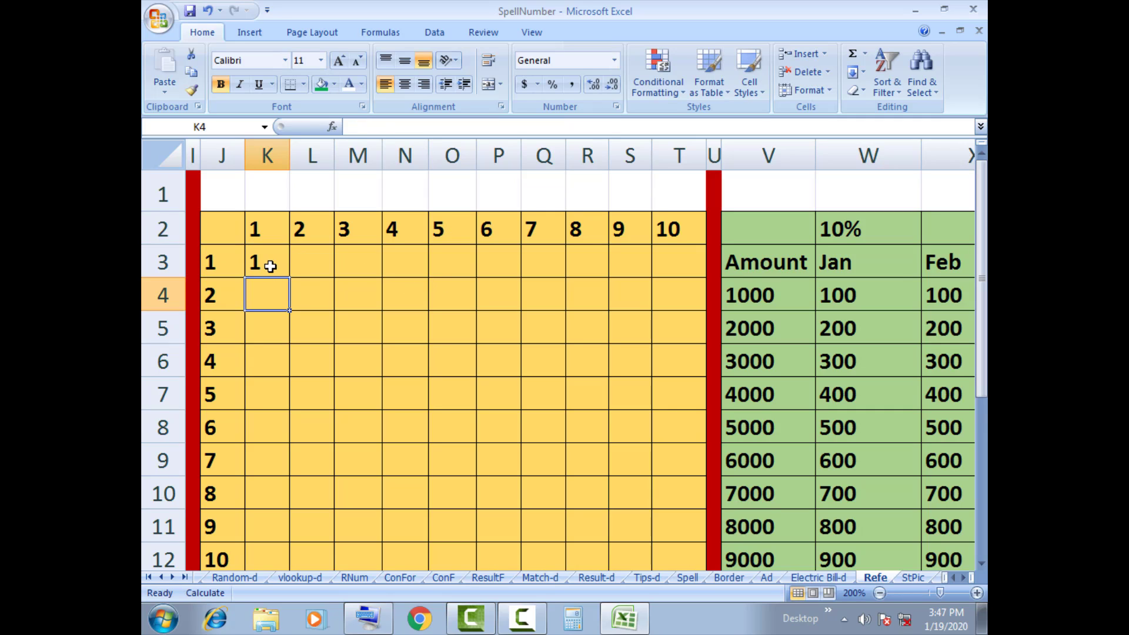
Fill the K3 formula right to T3, then down through row 12.
click(270, 266)
drag(289, 277, 683, 280)
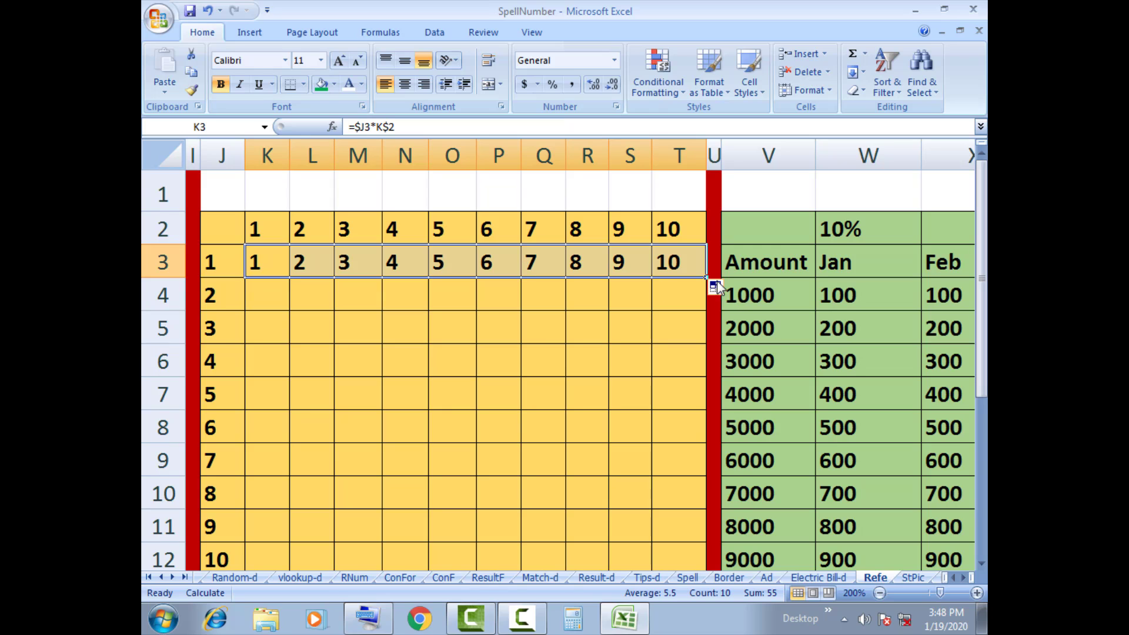
drag(706, 276, 706, 556)
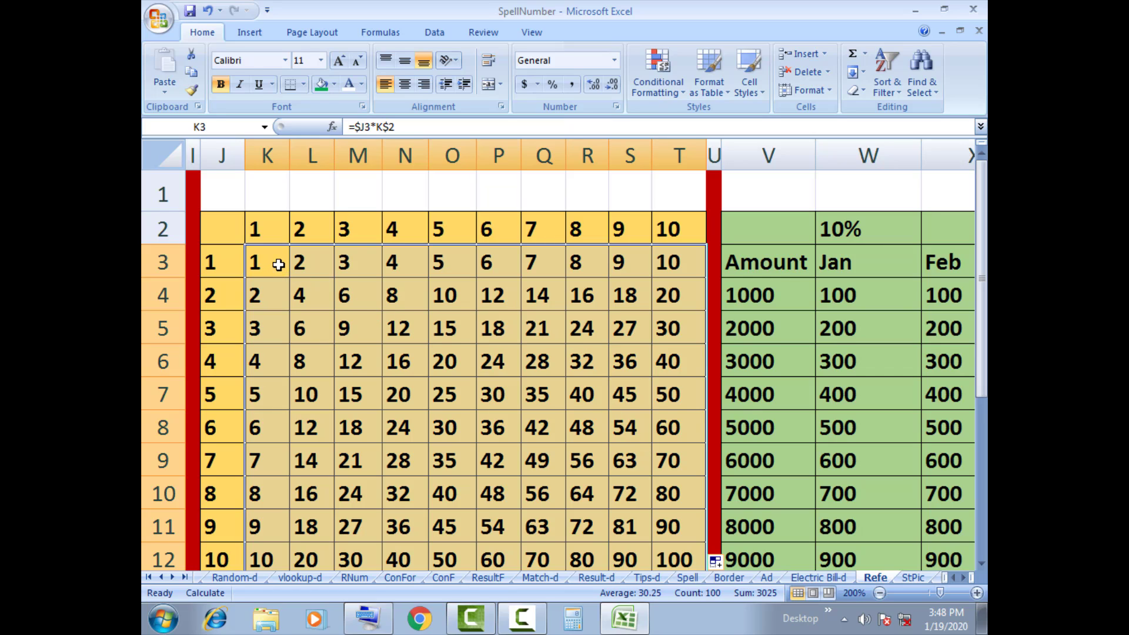
click(453, 190)
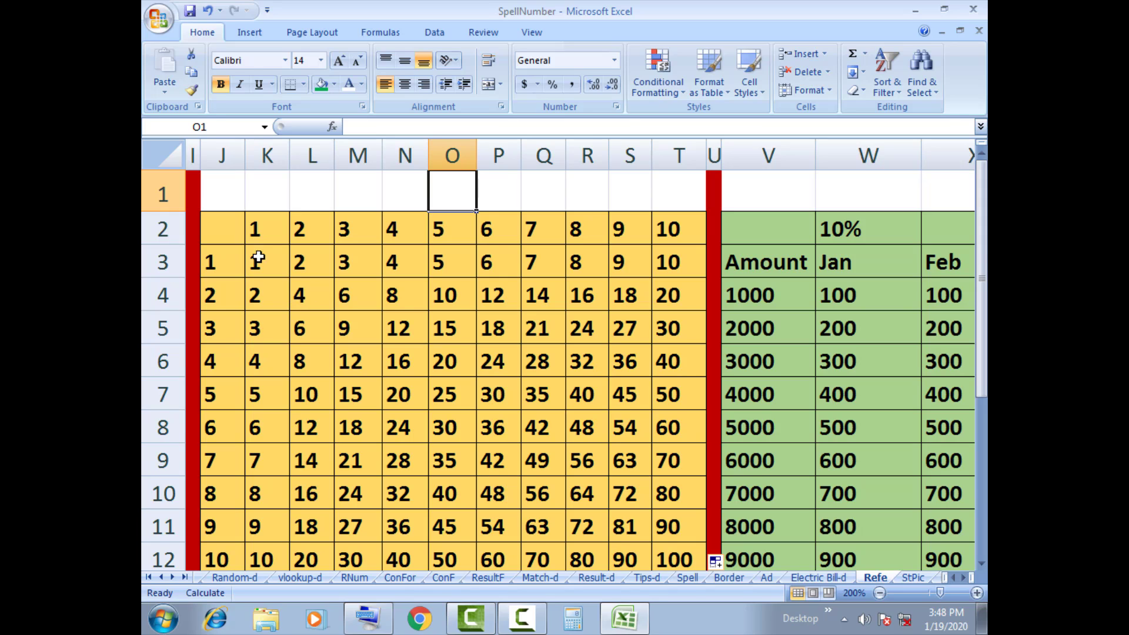
In O1, reference Q1 and cycle it through $Q$1, Q$1 and $Q1, then delete it.
text(=)
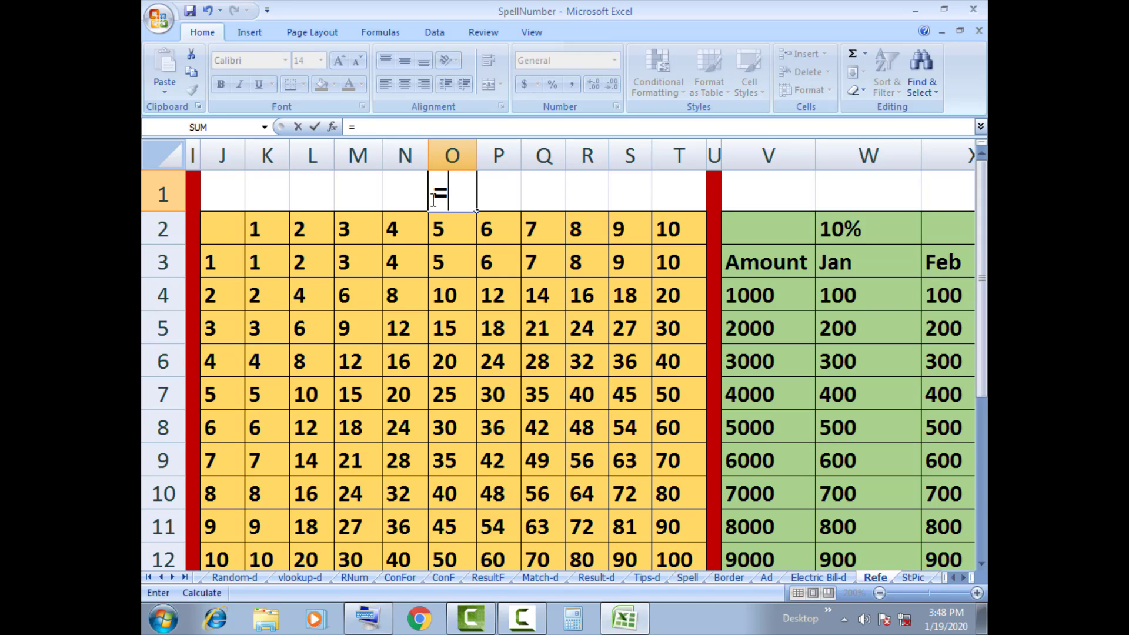
text(w)
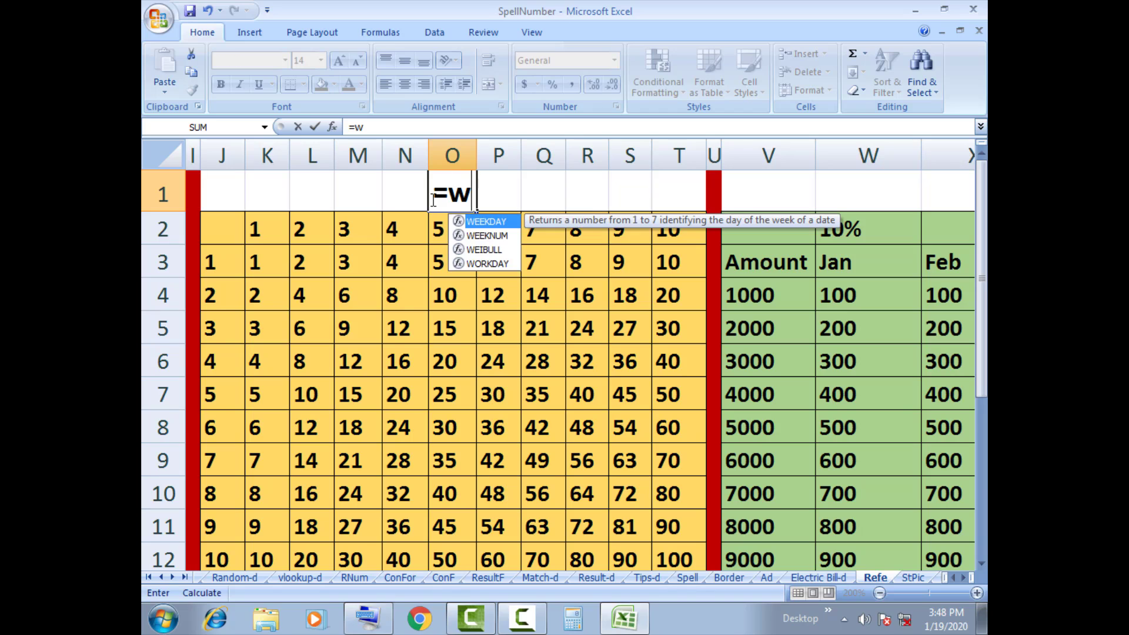
key(BackSpace)
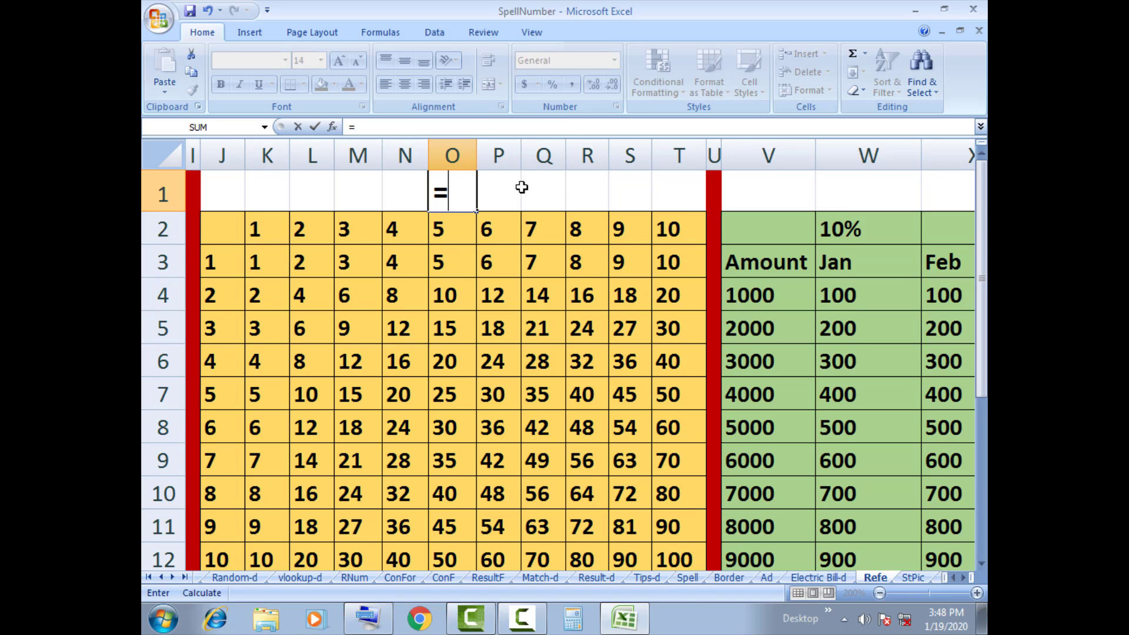
click(547, 193)
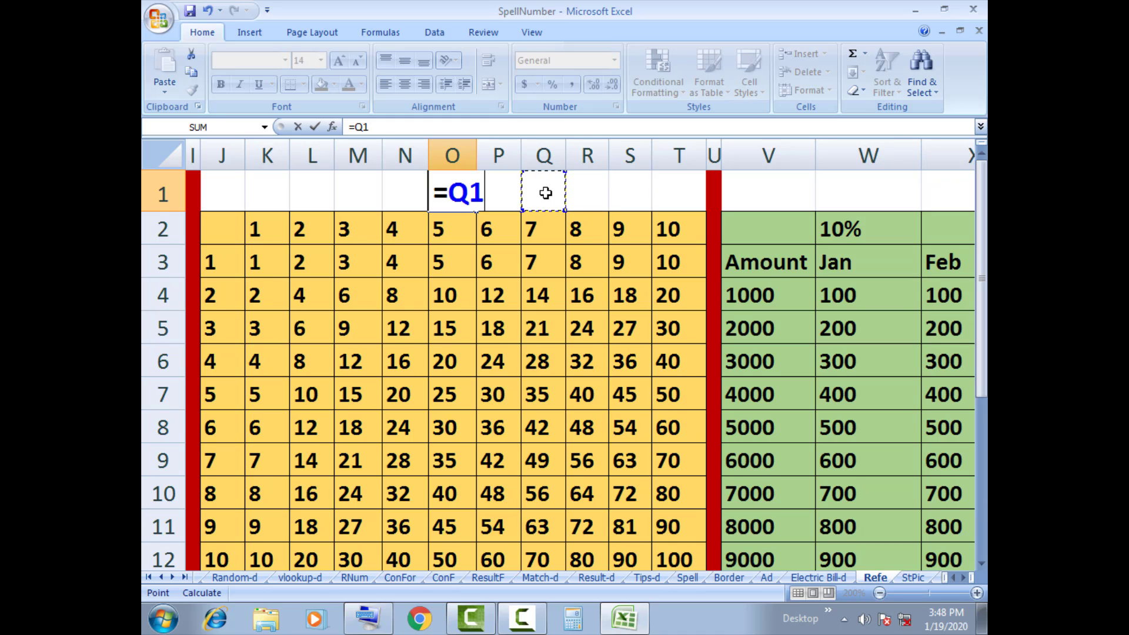
key(F4)
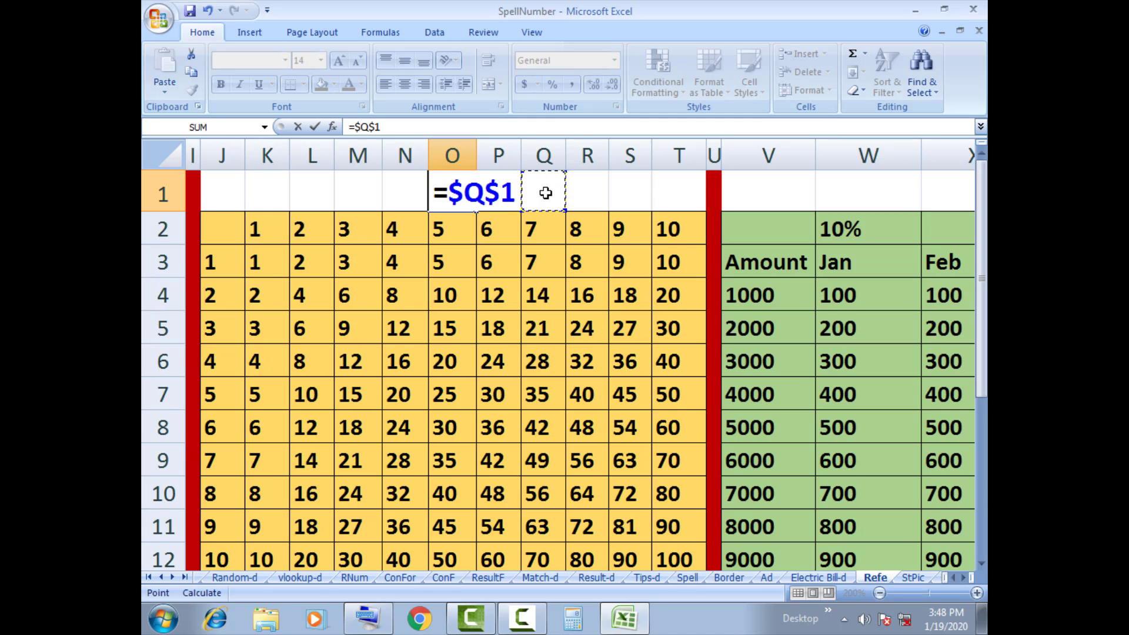
key(F4)
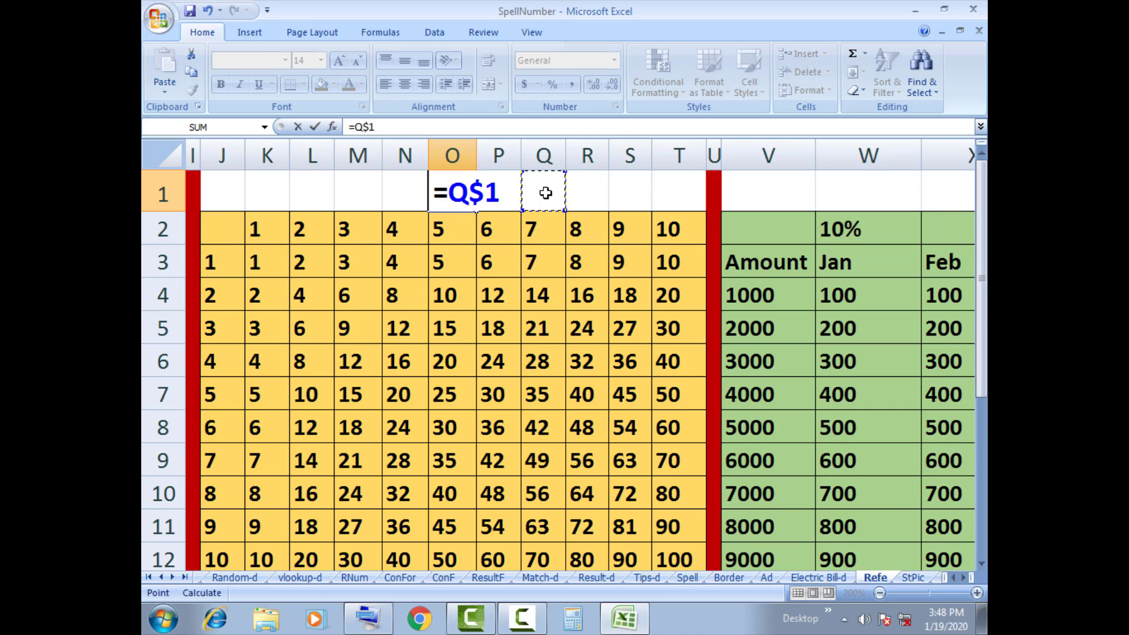
key(F4)
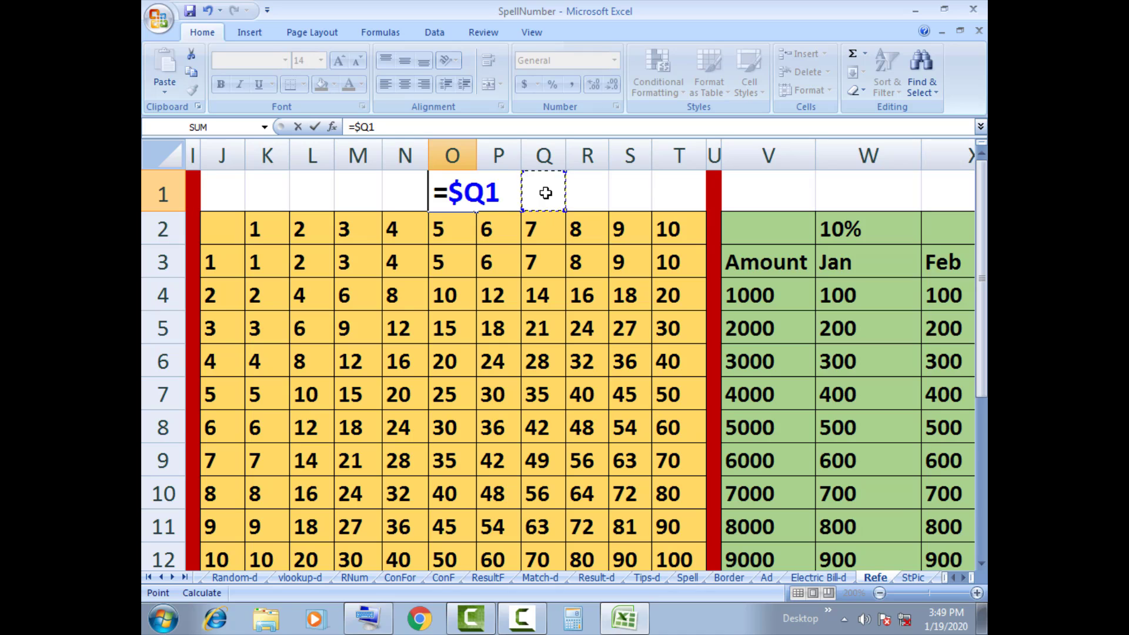
key(BackSpace)
key(BackSpace)
key(BackSpace)
key(BackSpace)
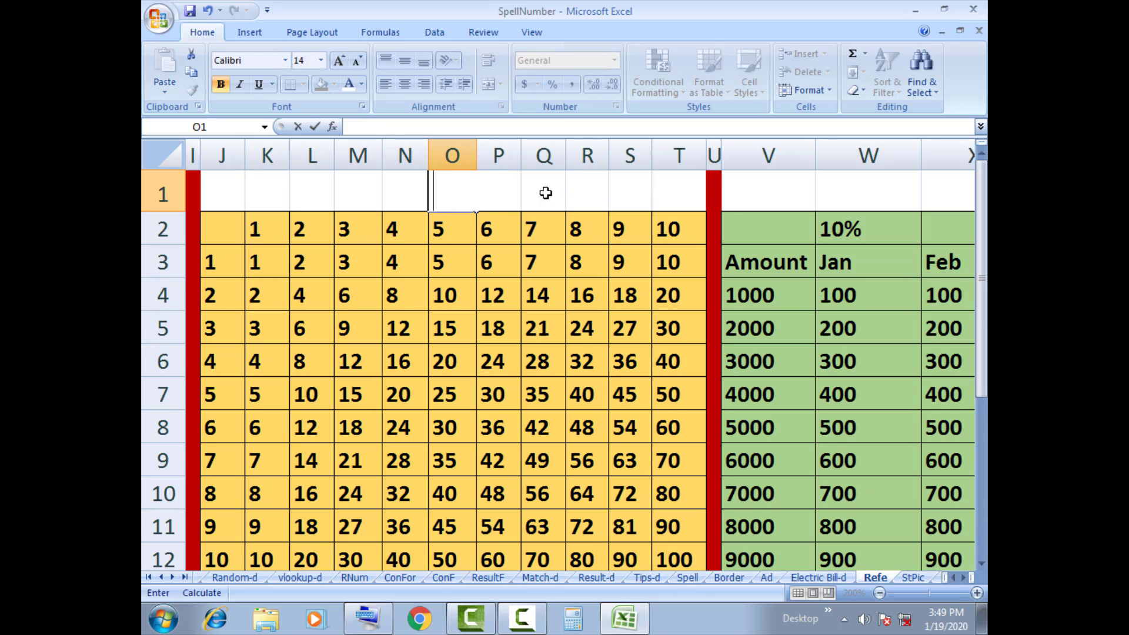
Scroll to the Amount table and review the 10% rate, Amount values and Jan–Mar headers.
click(964, 578)
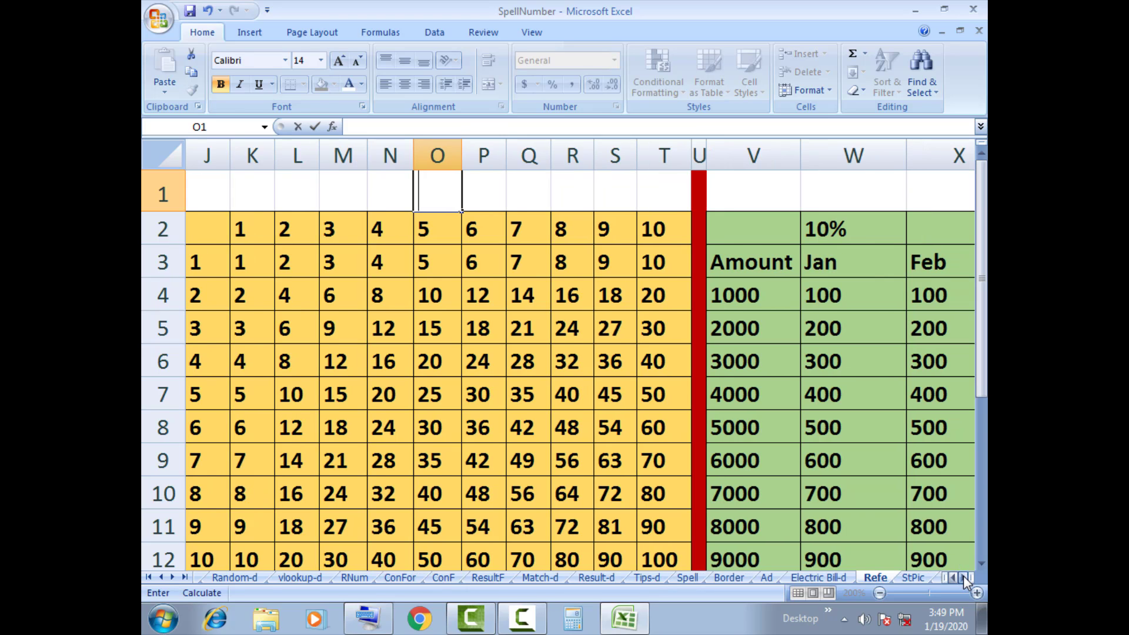
click(963, 576)
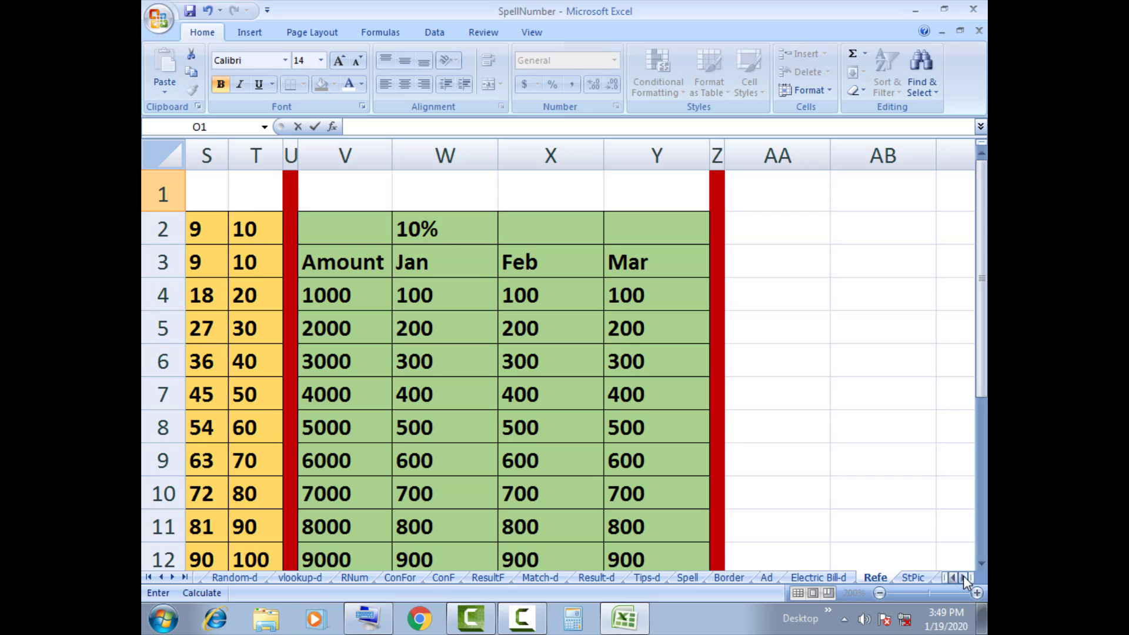
click(453, 232)
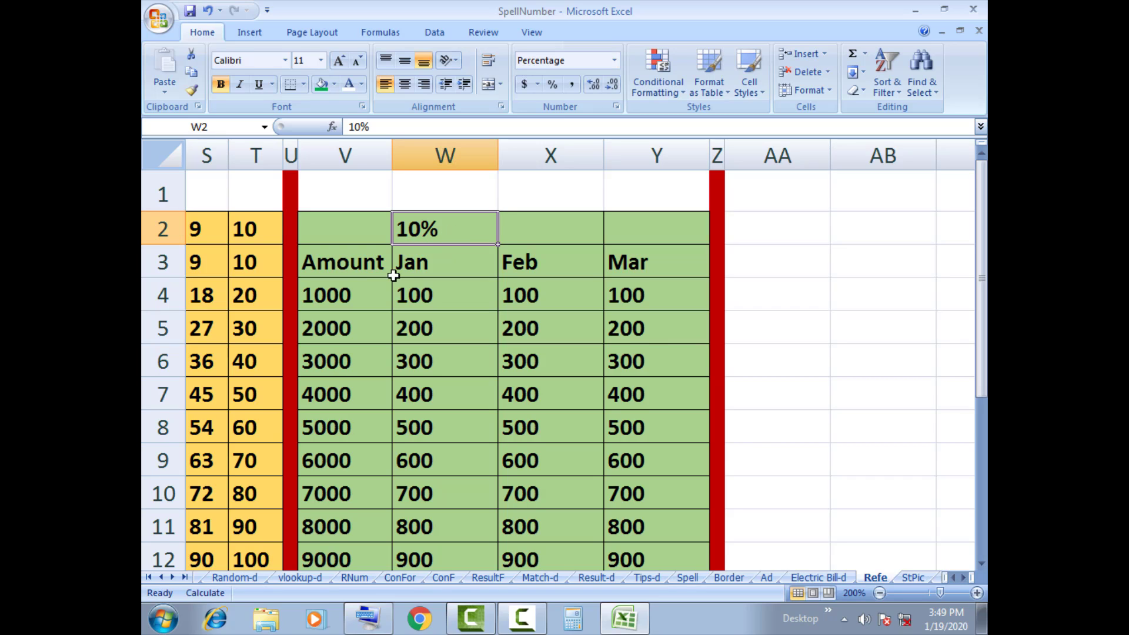
drag(334, 297, 348, 553)
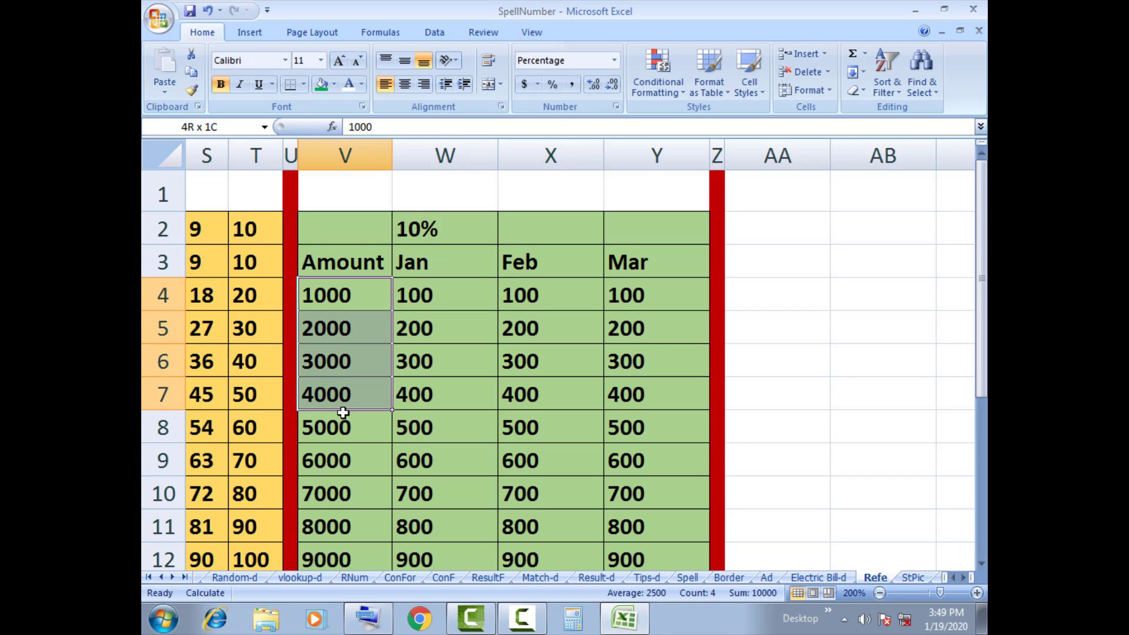
click(442, 269)
click(539, 267)
click(617, 266)
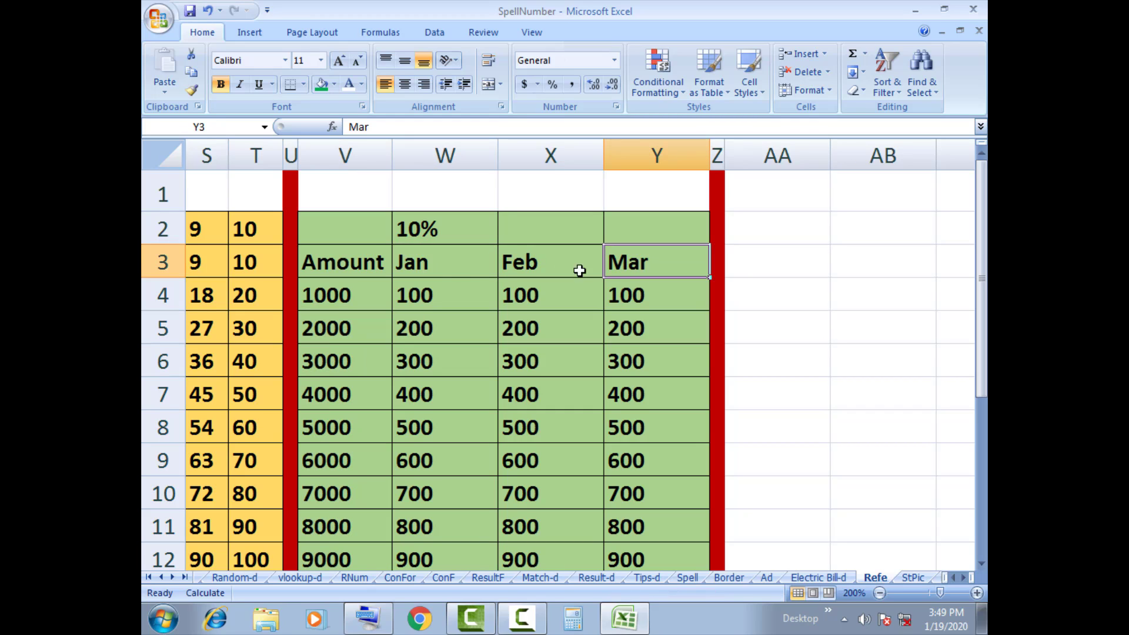
click(455, 227)
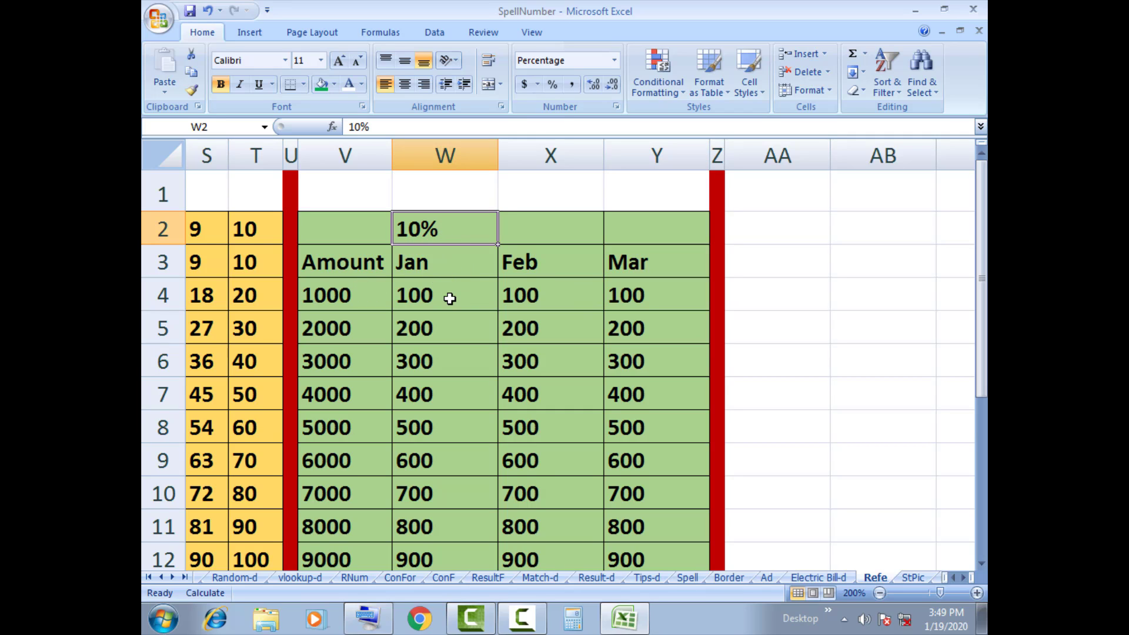
click(351, 302)
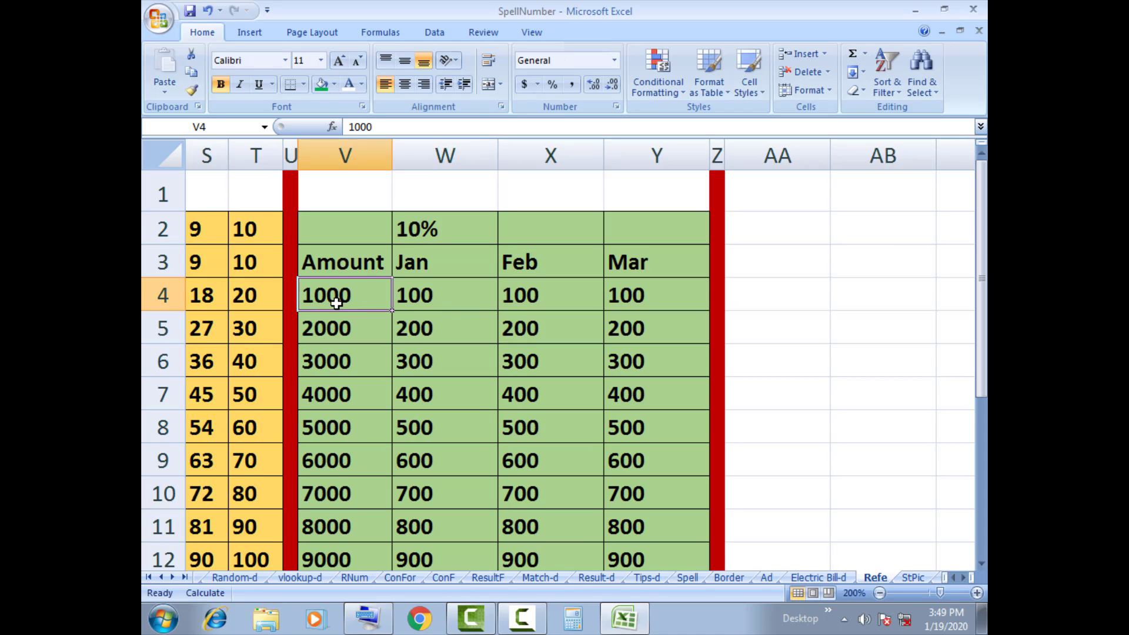
Inspect the W4:Y4 formulas, then clear W4:Y12.
click(442, 297)
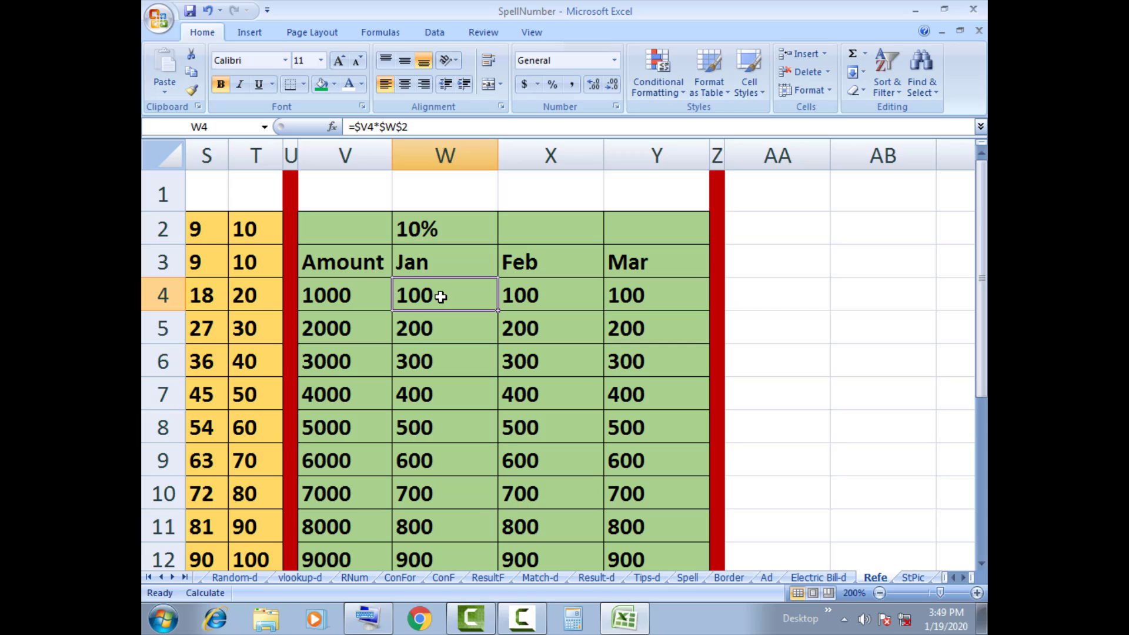
click(533, 292)
click(637, 301)
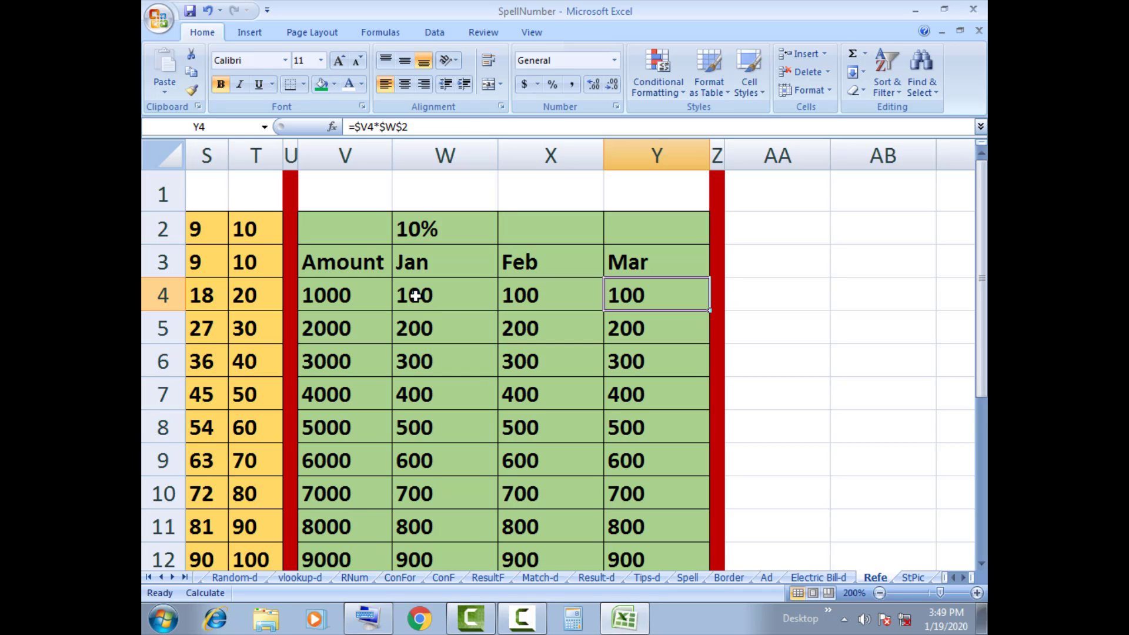
drag(416, 296, 641, 554)
key(Delete)
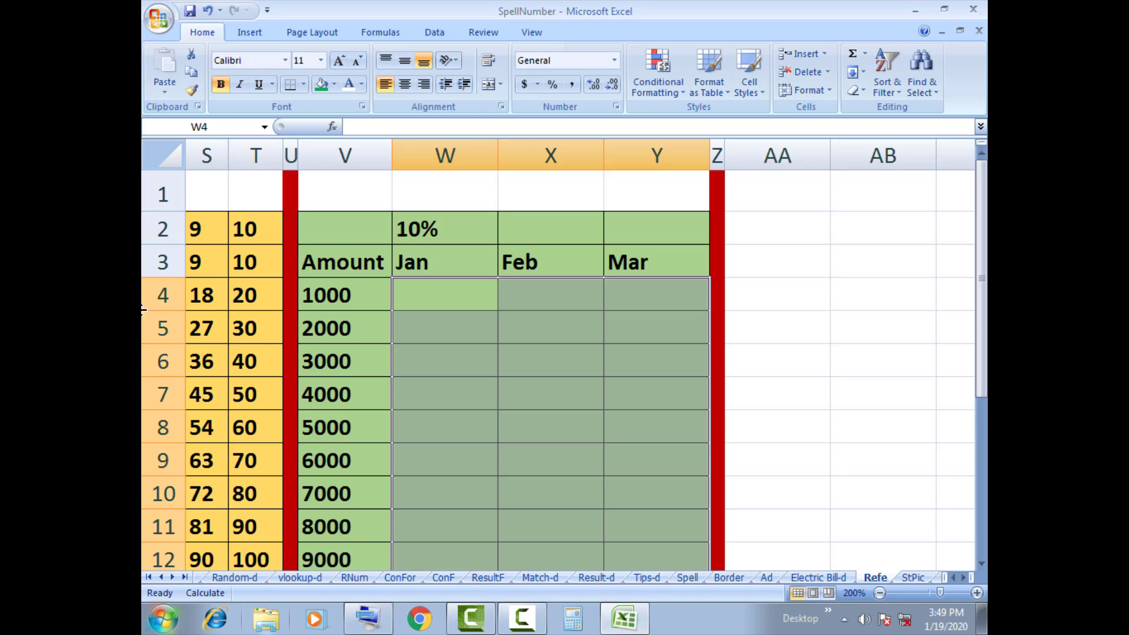
Build =$V4*$W$2 in W4 by locking W2 fully and only V4's column.
click(425, 292)
text(=)
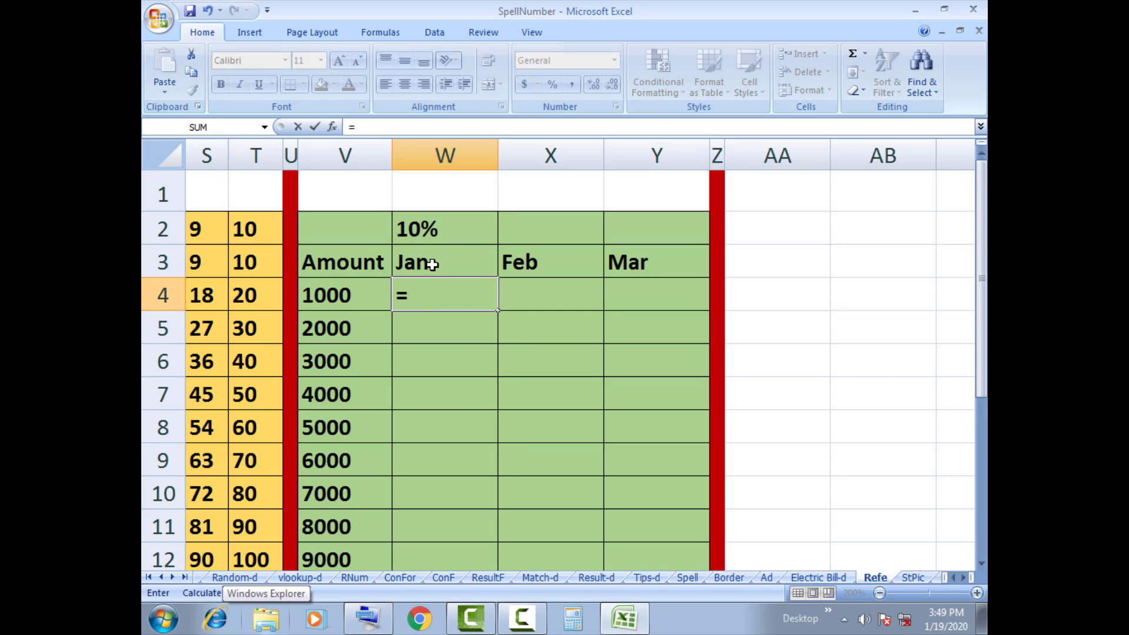
click(344, 297)
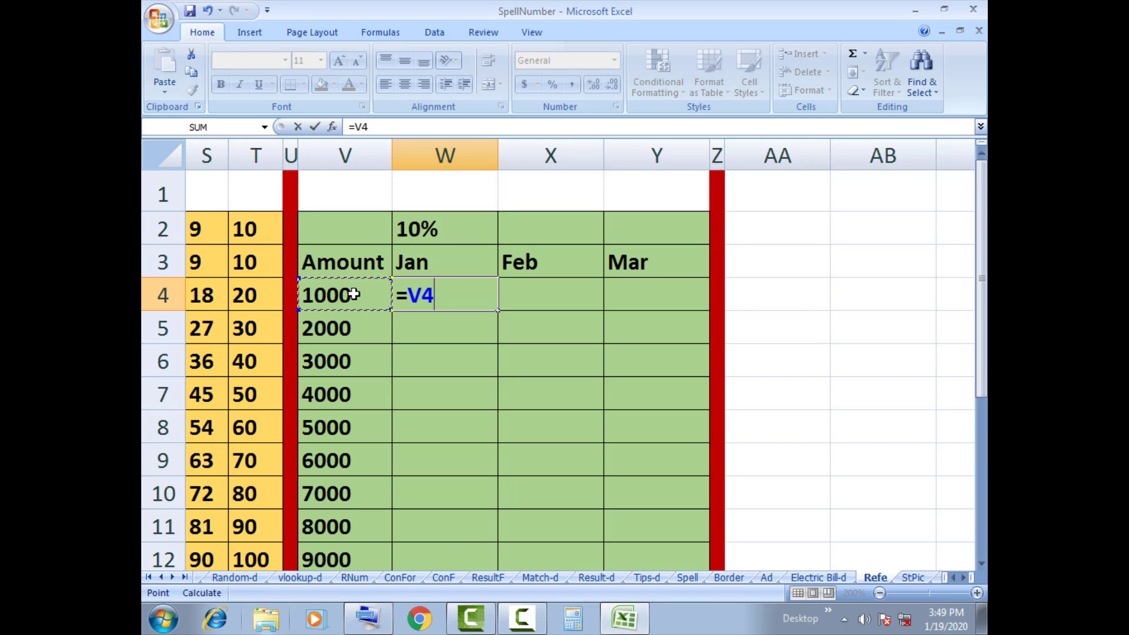
text(*)
click(429, 229)
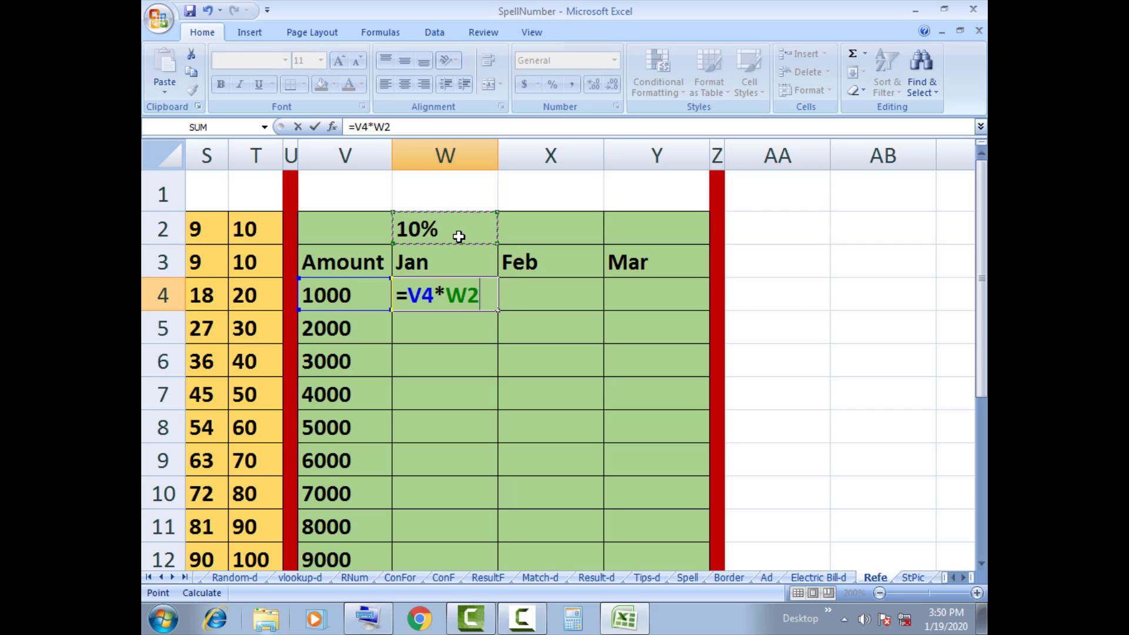
key(F4)
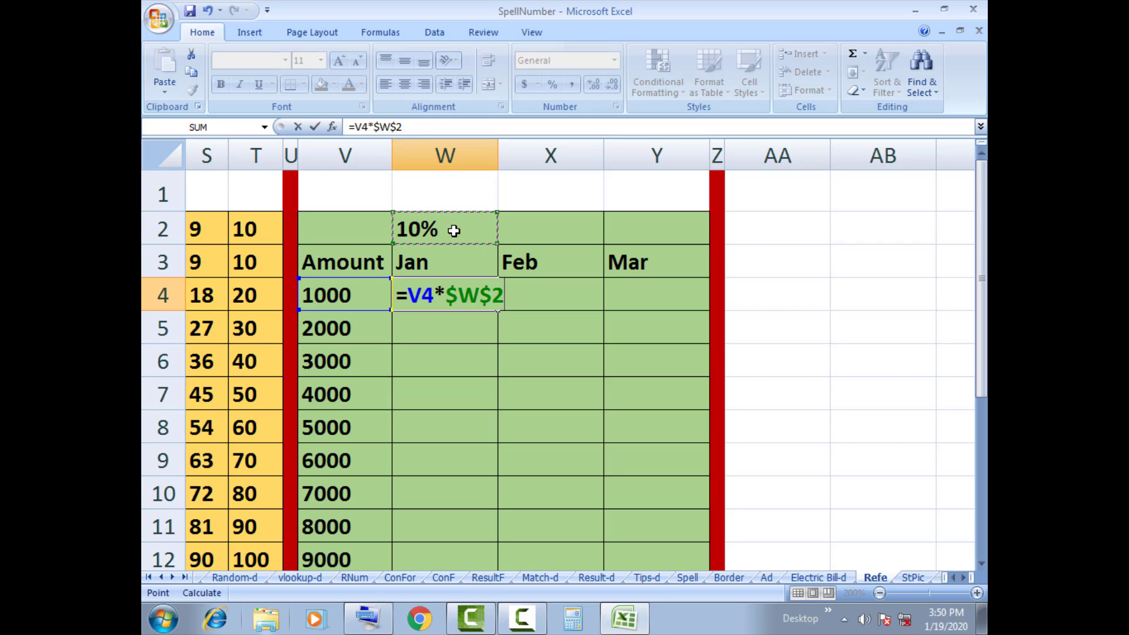
click(420, 305)
key(F4)
key(F4)
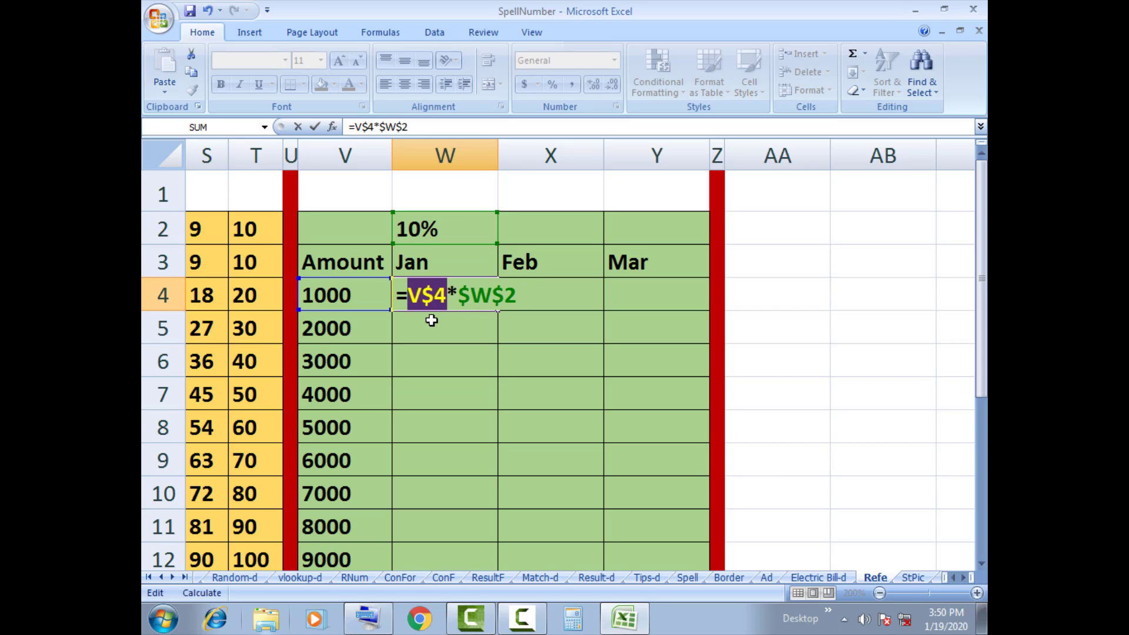
key(F4)
click(421, 299)
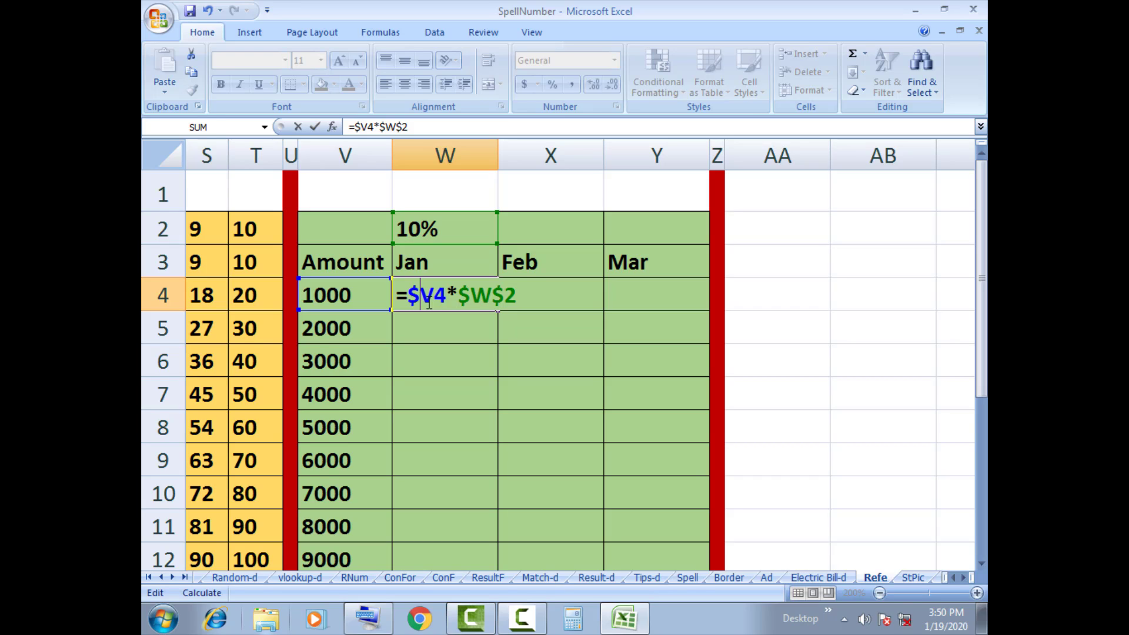
key(Return)
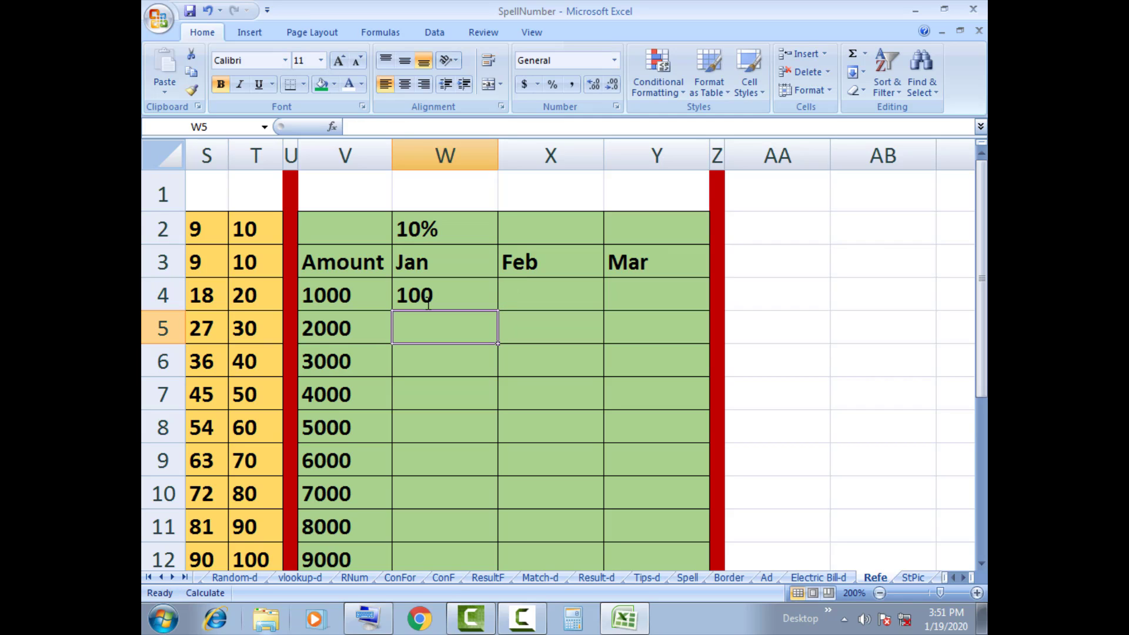
click(478, 299)
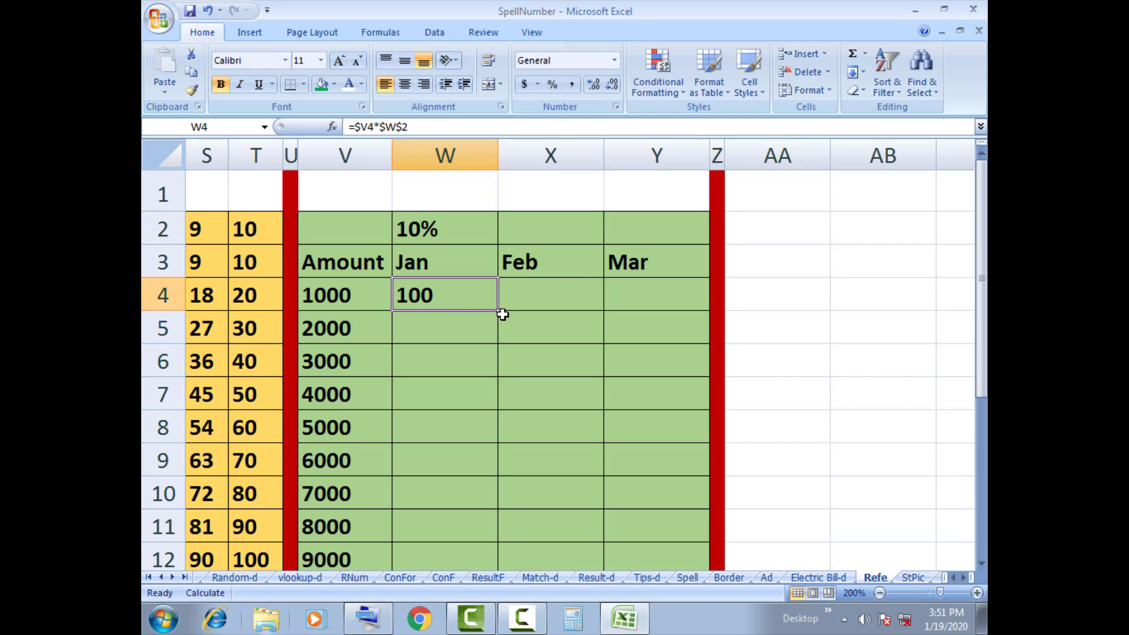
Fill W4's formula across to Y4 and down through row 12, giving 100–900 per month.
mouse_move(499, 314)
mouse_down()
mouse_move(674, 309)
mouse_move(692, 526)
mouse_up()
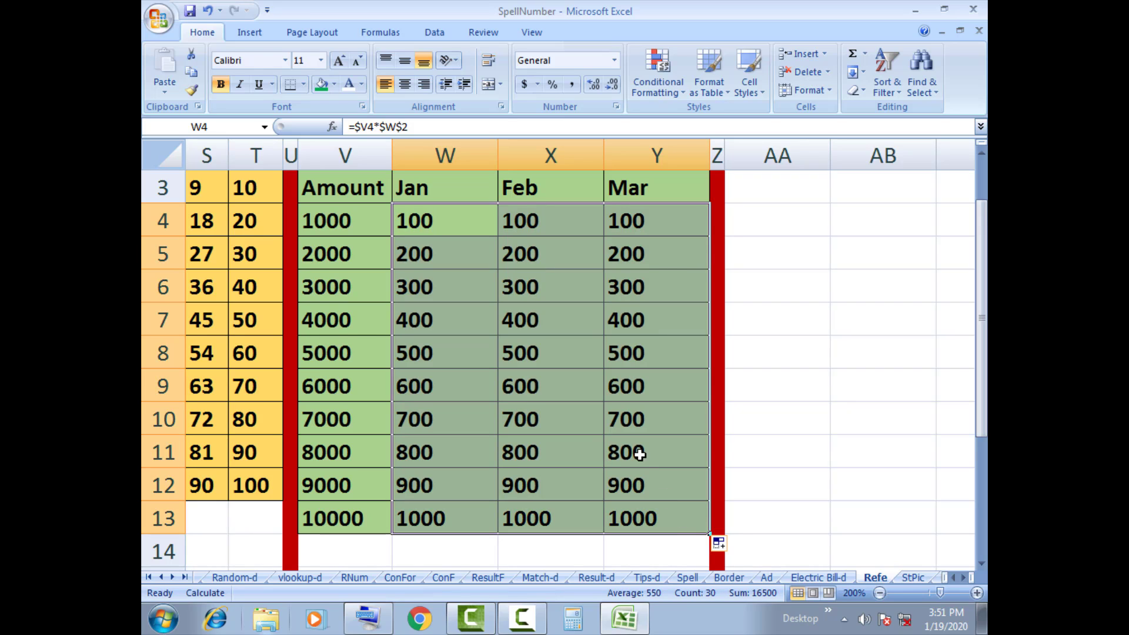
scroll(541, 432, up, 1)
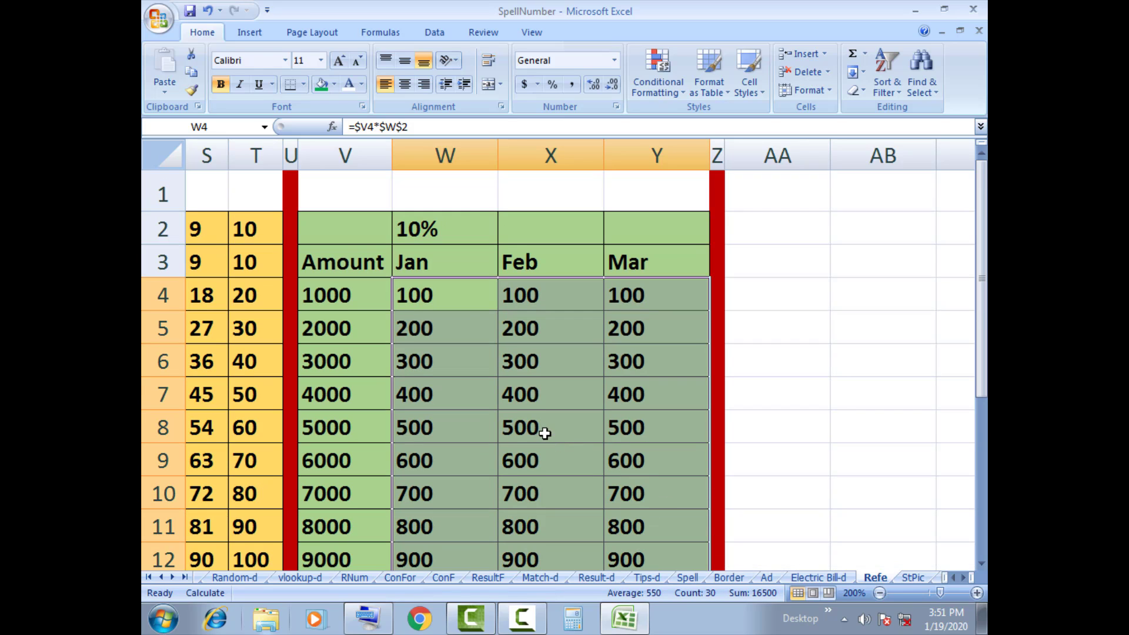
click(477, 298)
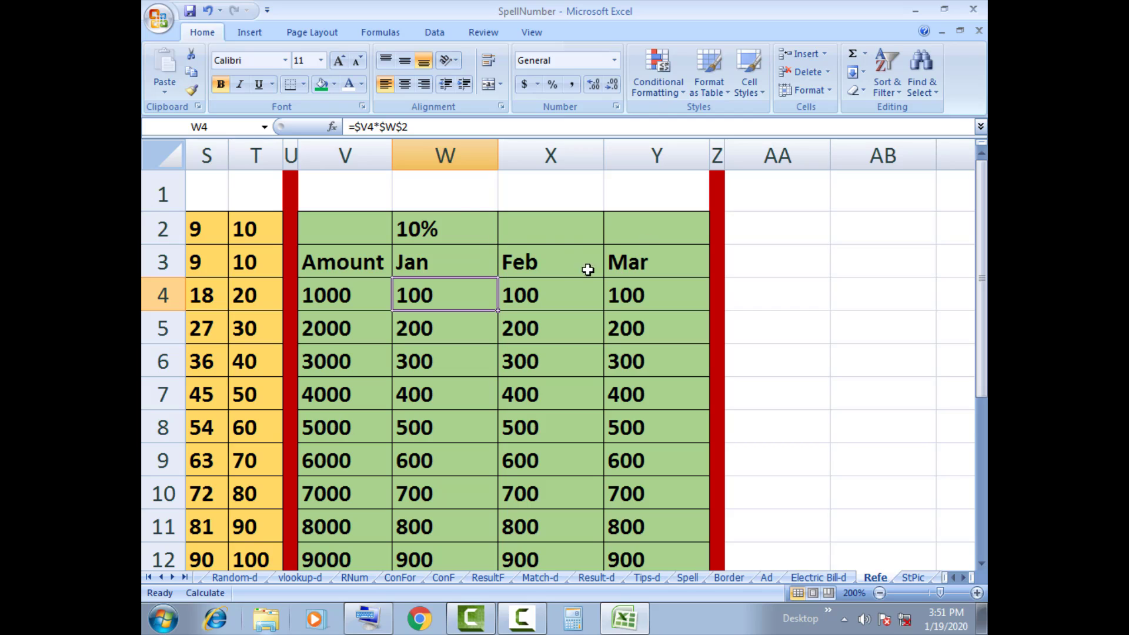
click(470, 202)
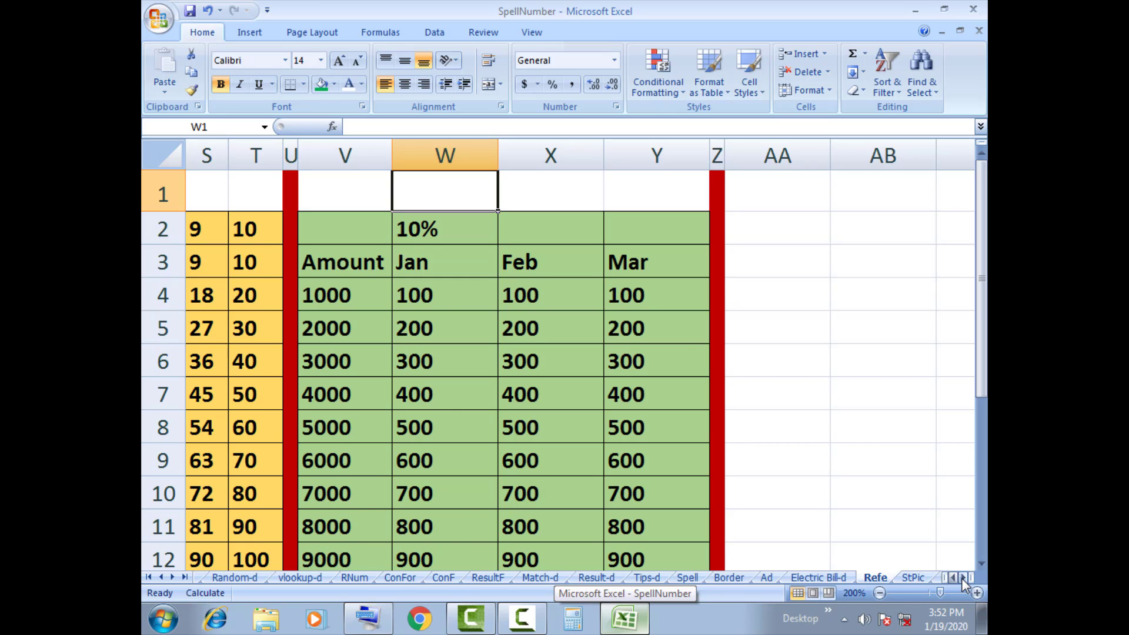
scroll(961, 578, right, 1)
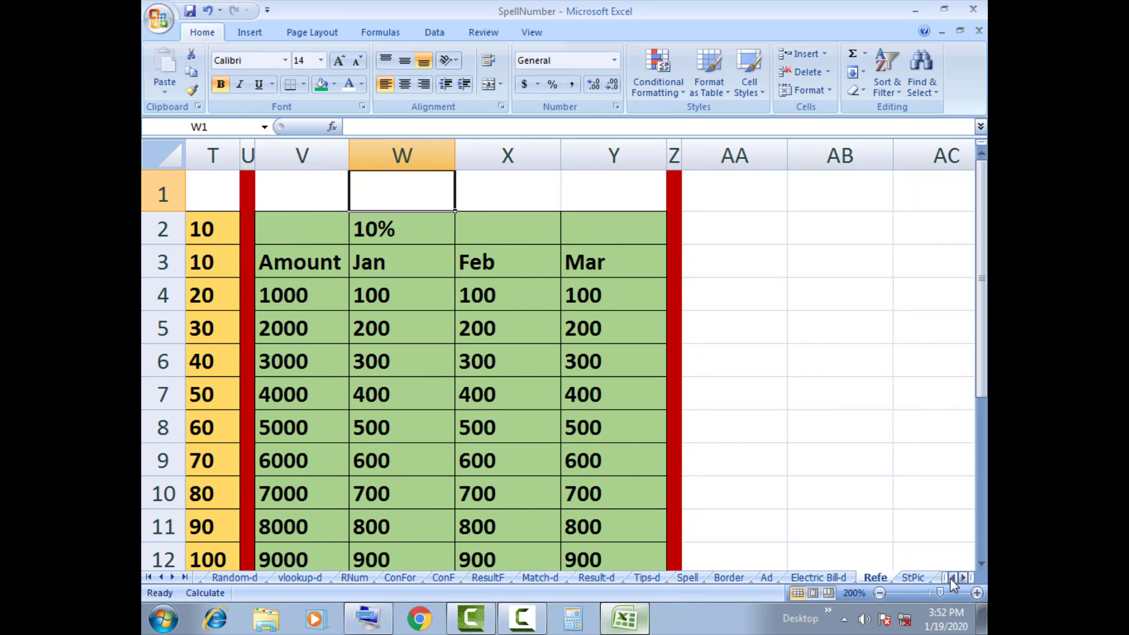
click(951, 578)
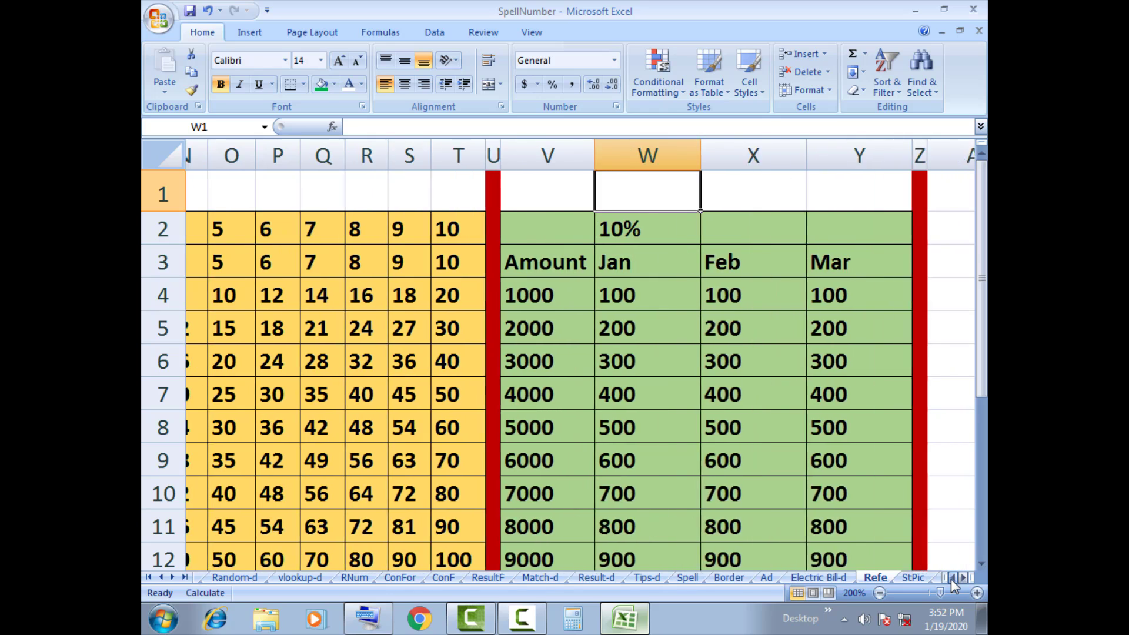
click(951, 578)
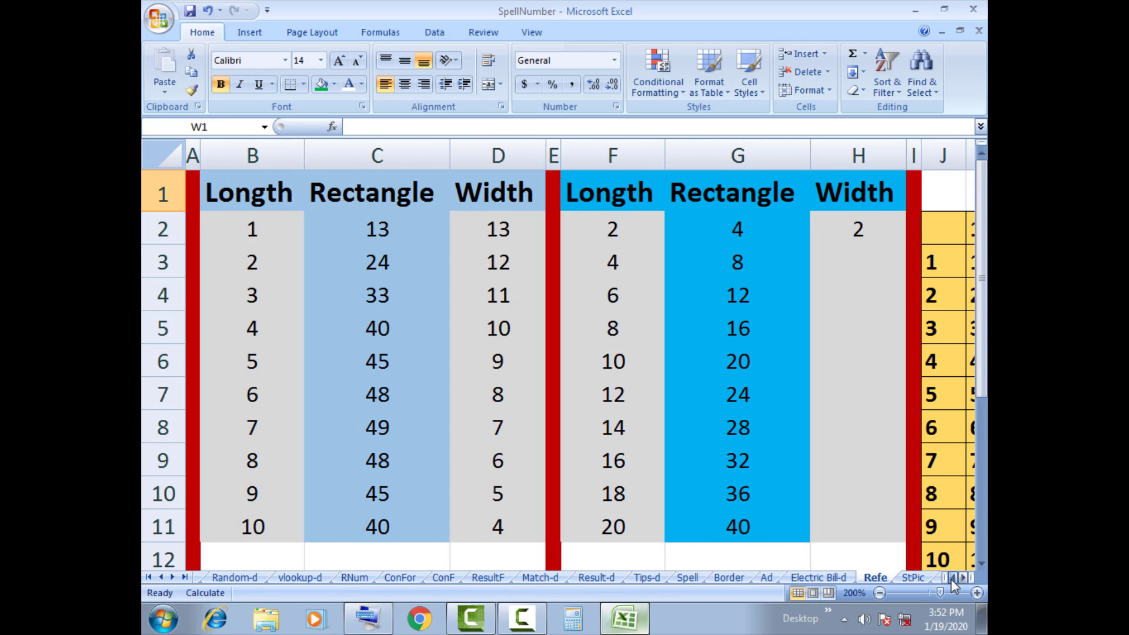